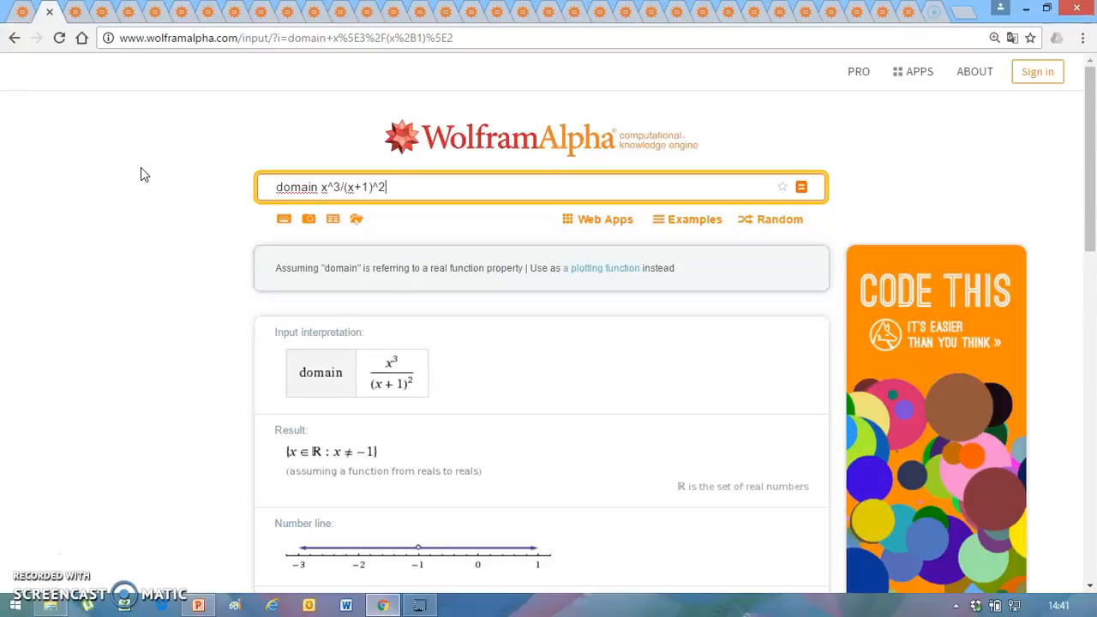
Examine the solved query solve (x+1)^2=0 to find where the function's denominator vanishes.
mouse_move(269, 377)
click(75, 14)
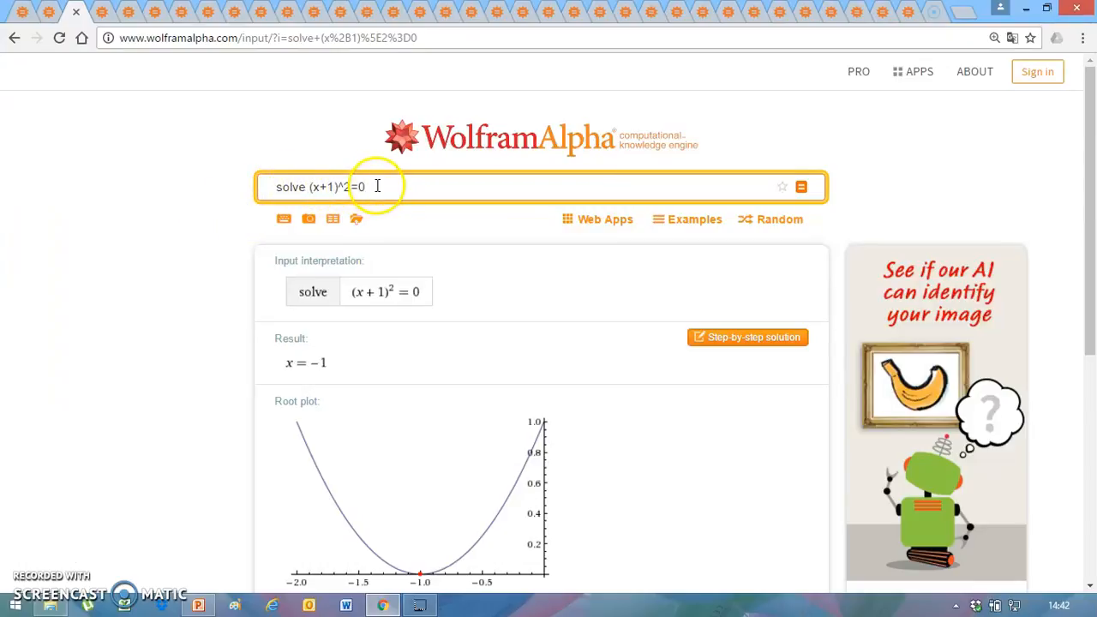
mouse_move(435, 257)
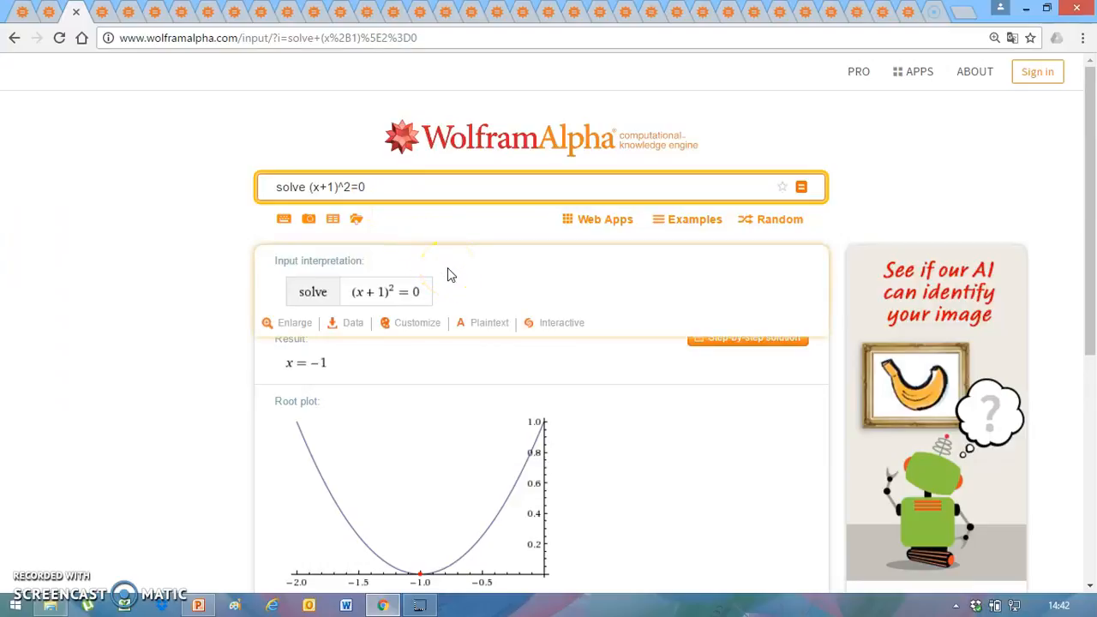
mouse_move(419, 349)
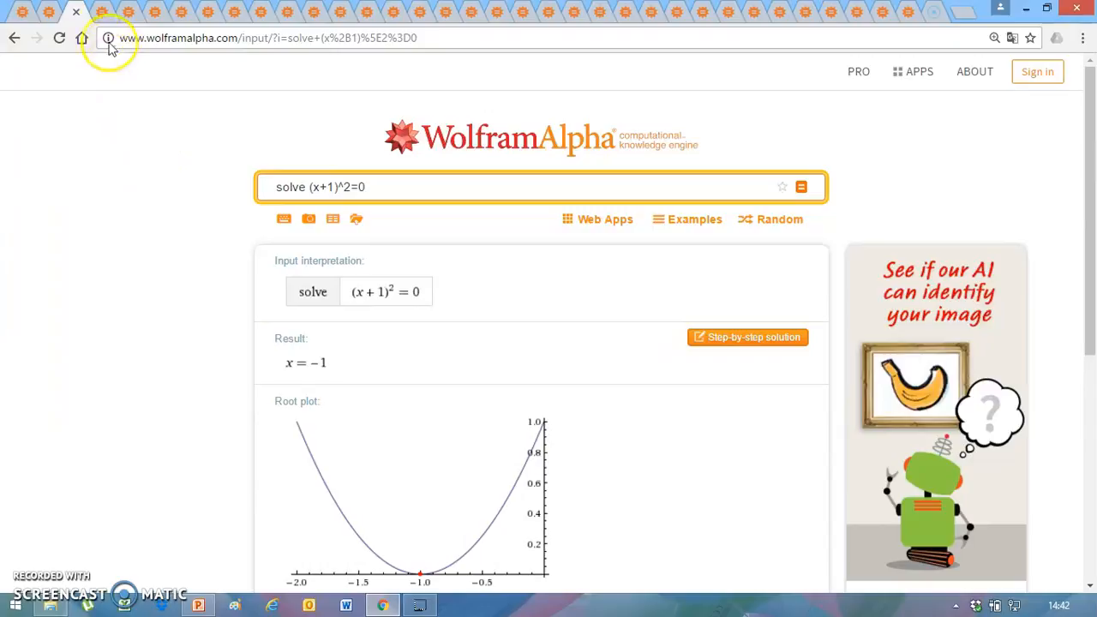
Review the axis intersections of y=x^3/(x+1)^2 in the prepared queries solved with y=0 and with x=0.
click(102, 12)
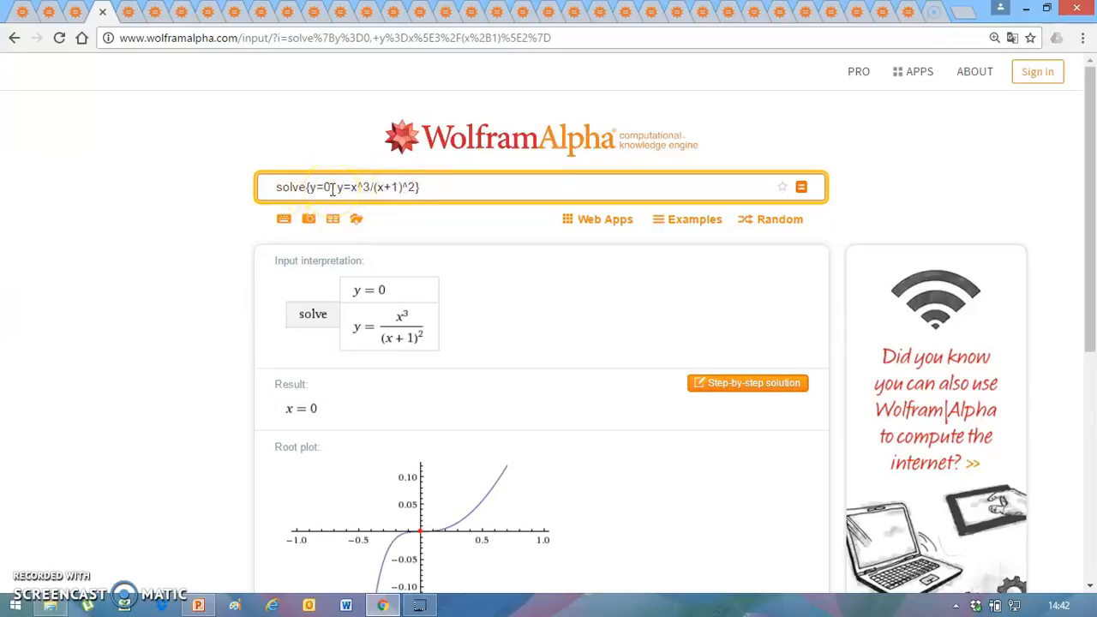
key(ctrl+plus)
key(ctrl+plus)
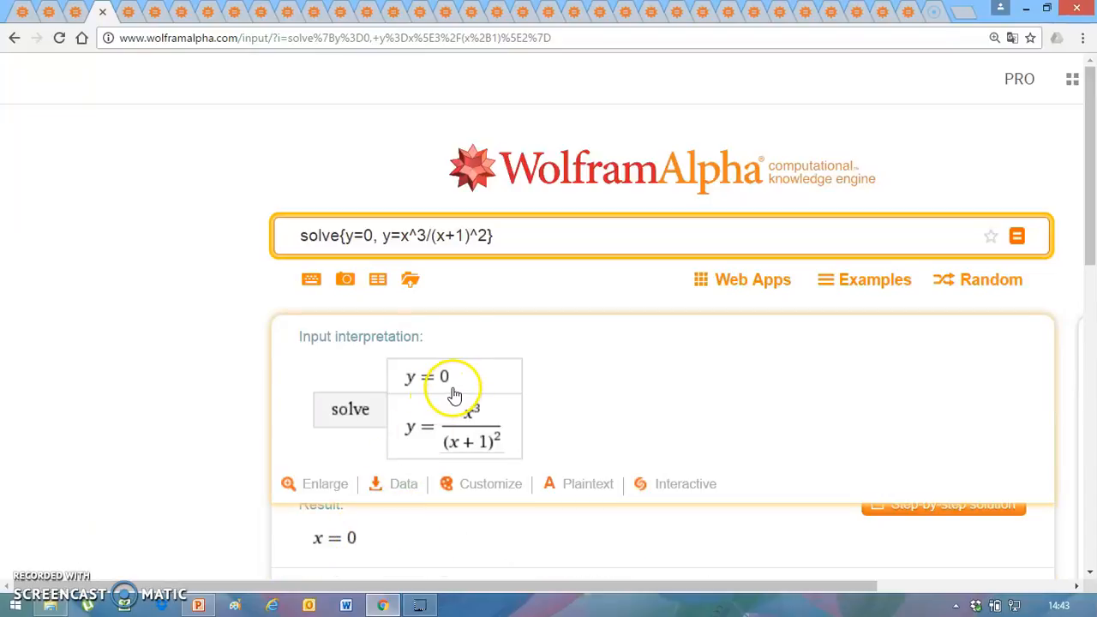
click(130, 21)
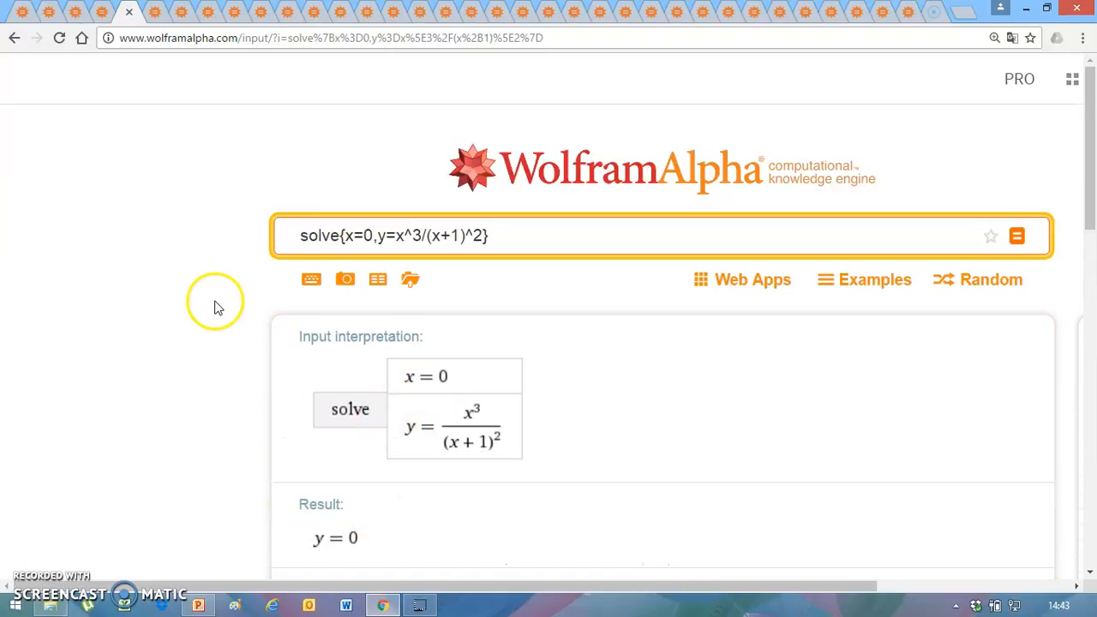
Check the sign of x^3/(x+1)^2 using the prepared evaluations for x=-2, x=-0.5 and x=1.
click(156, 14)
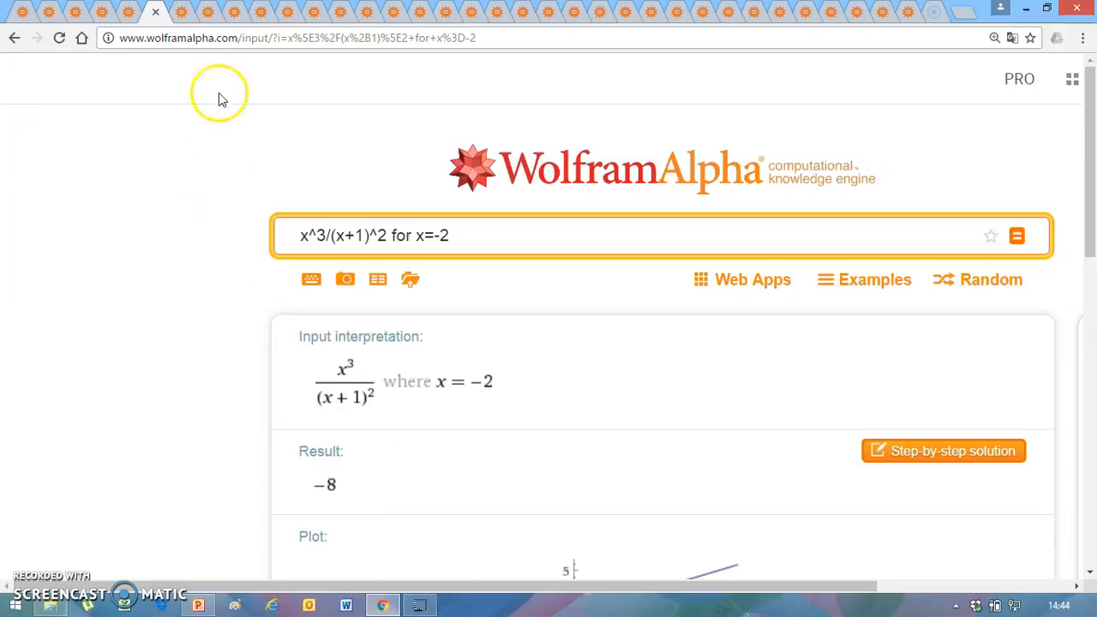
click(183, 19)
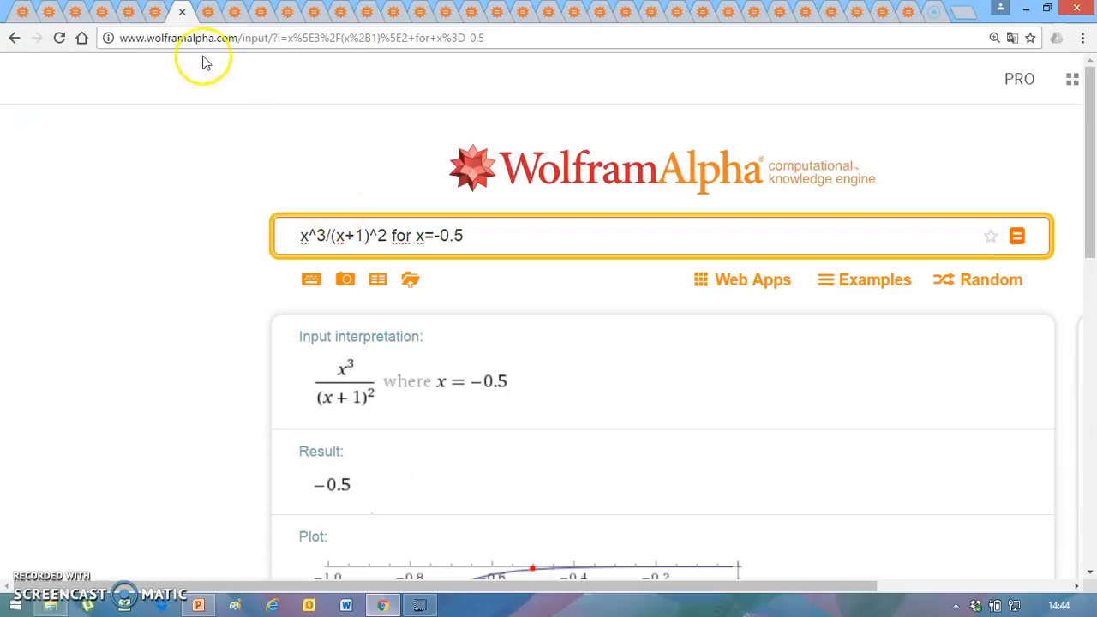
click(210, 12)
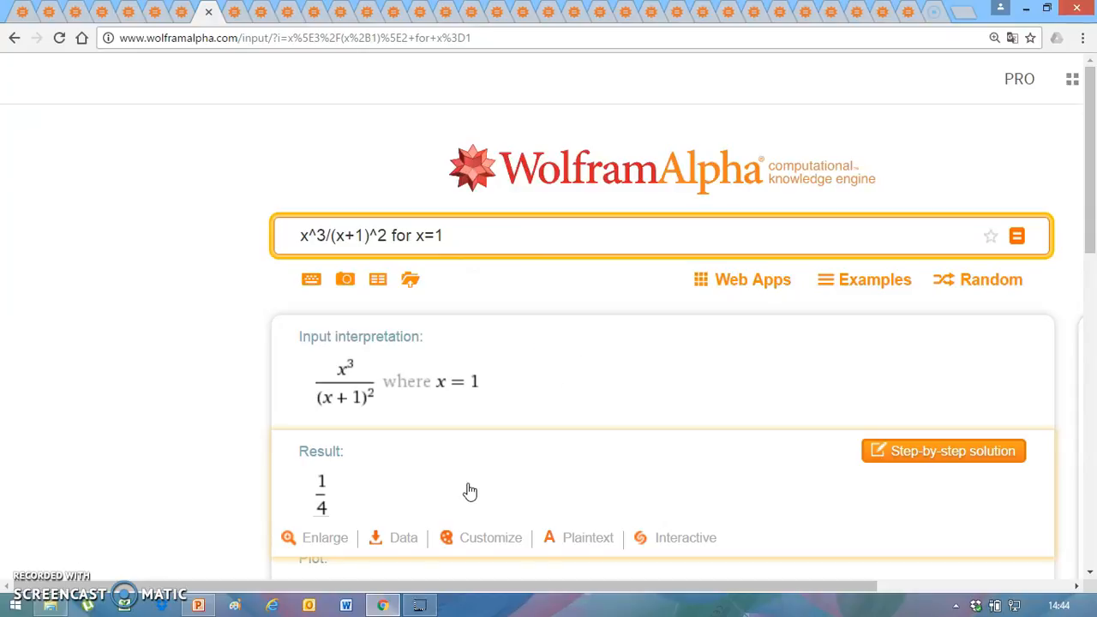
Examine the even-symmetry test (-x)^3/(-x+1)^2=x^3/(x+1)^2, including its alternate form and solutions.
click(236, 19)
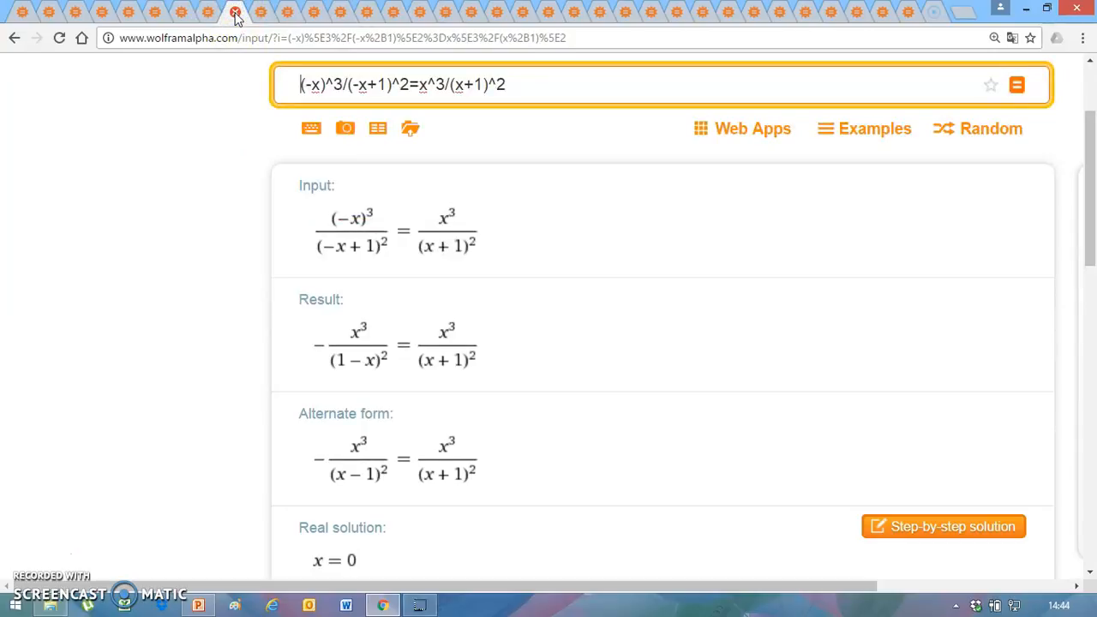
drag(1090, 180, 1090, 120)
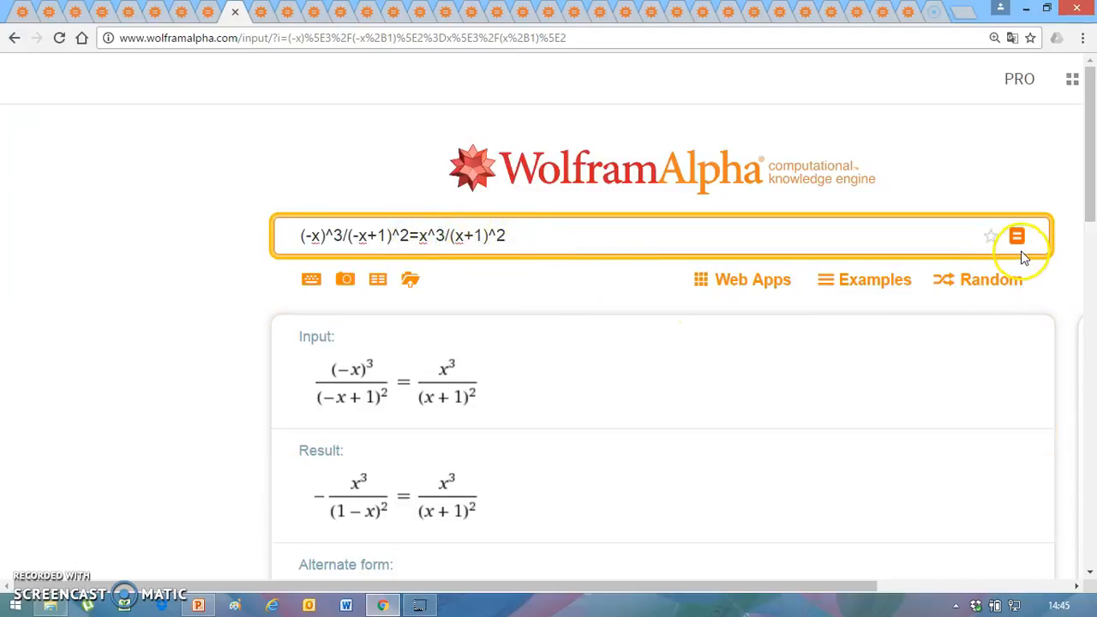
drag(1090, 203, 1087, 296)
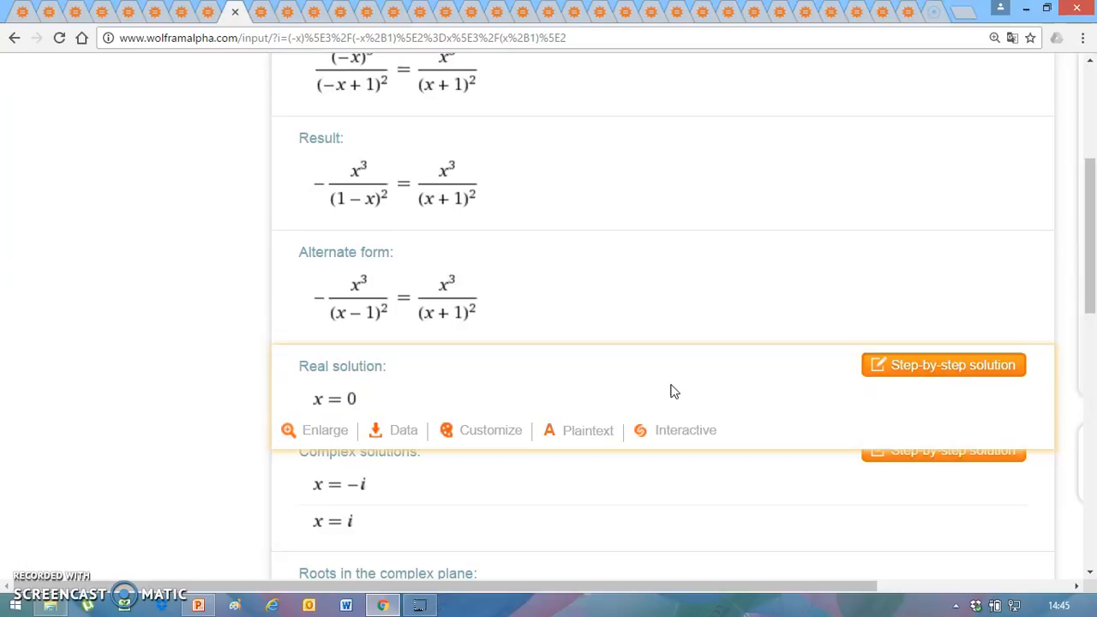
click(1092, 296)
drag(1092, 296, 1092, 212)
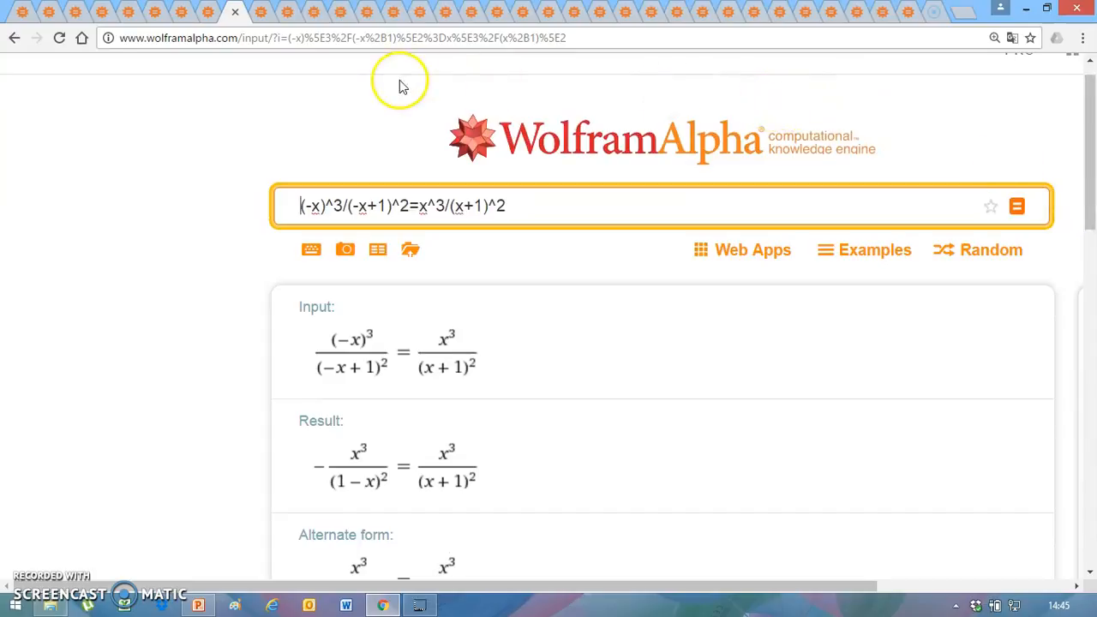
Examine the odd-symmetry test (-x)^3/(-x+1)^2= - x^3/(x+1)^2, from the query down to its solution and number line.
click(262, 14)
click(390, 187)
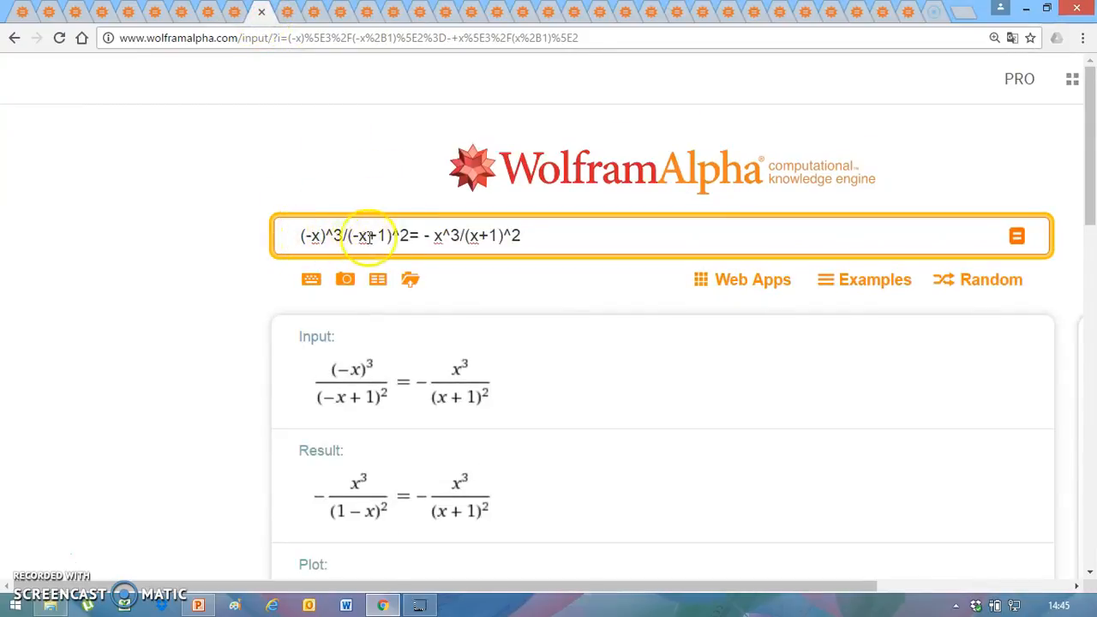
click(420, 235)
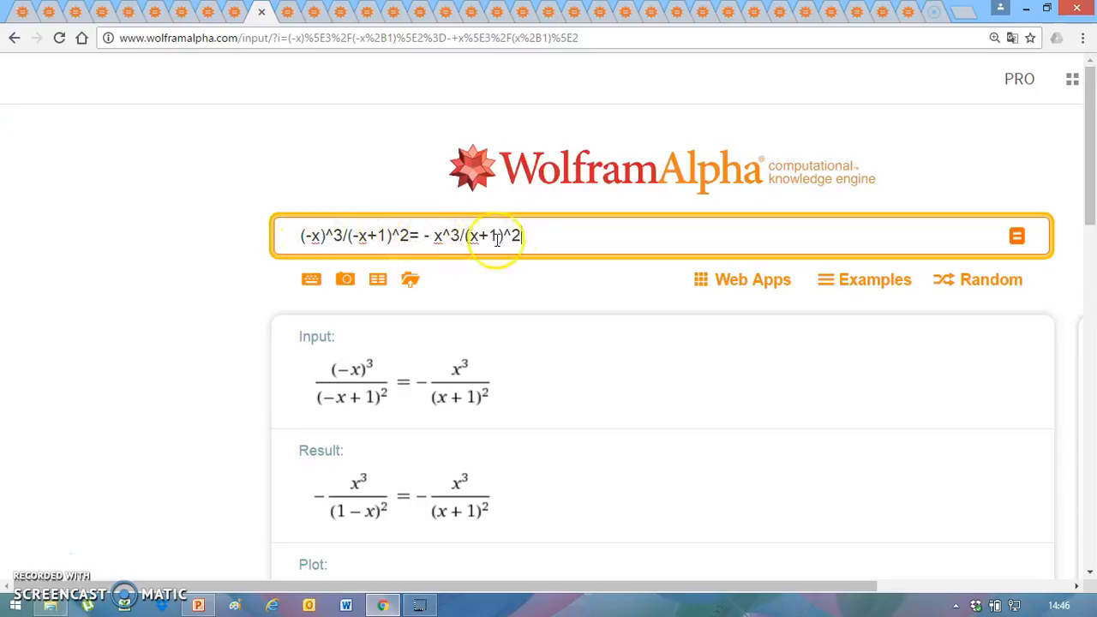
click(532, 236)
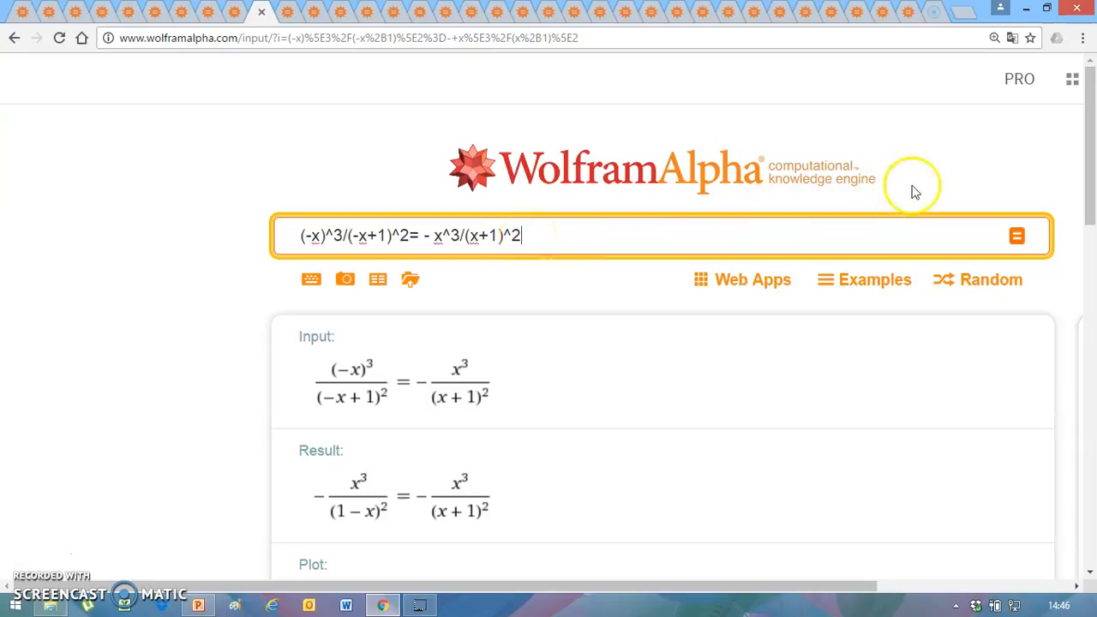
drag(1089, 141, 1092, 337)
mouse_move(683, 320)
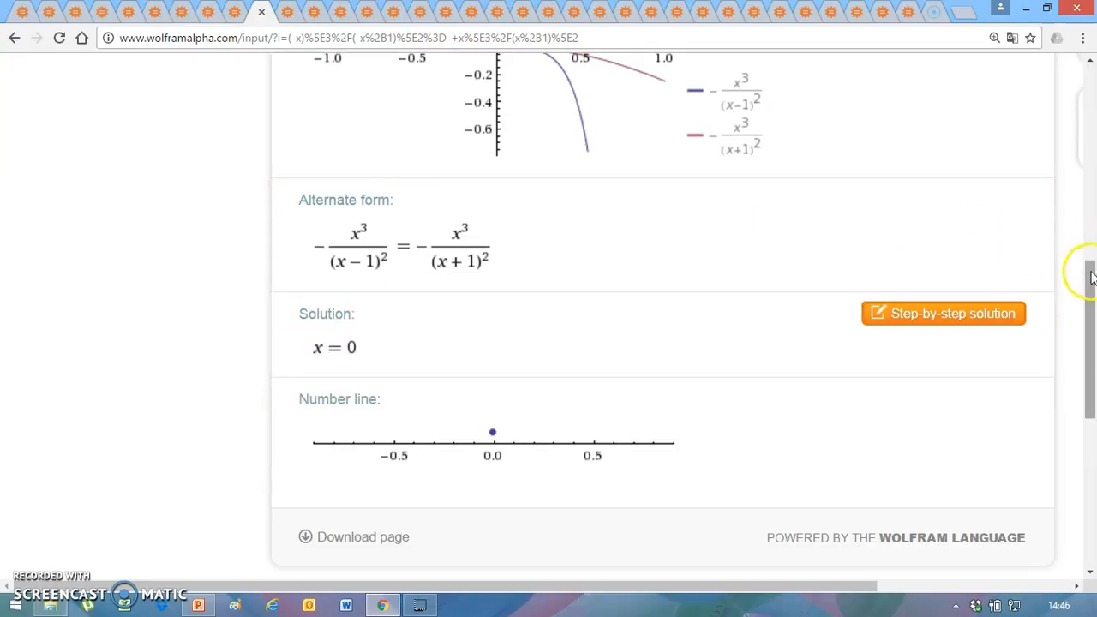
drag(1090, 281, 1091, 73)
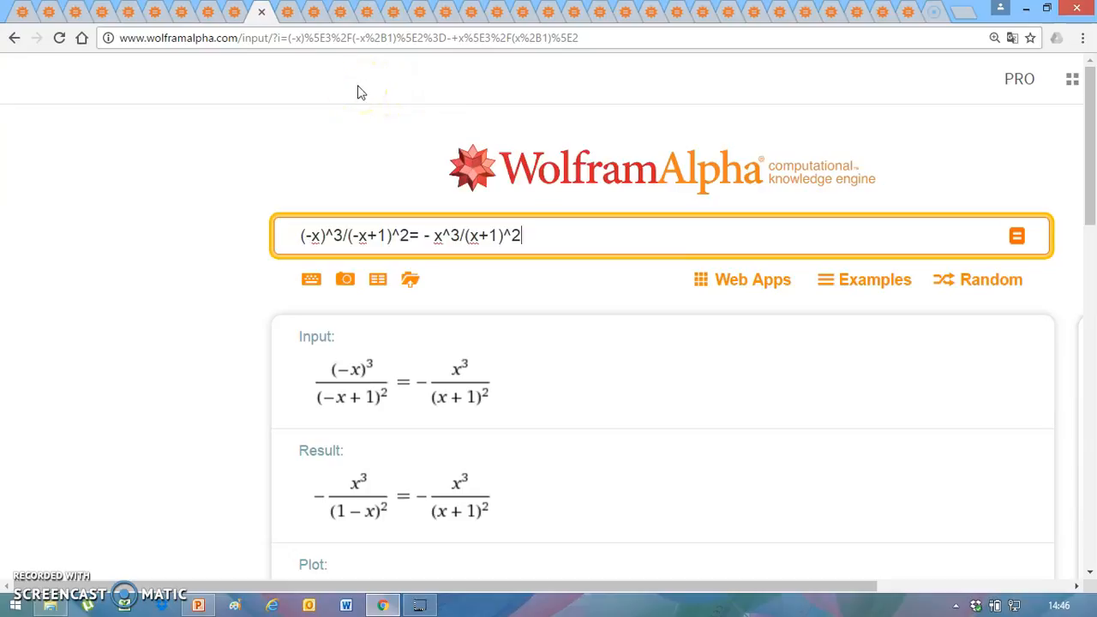
Review the periodicity query for x^3/(x+1)^2 and its limit query for x->-1 to check for a vertical asymptote.
click(288, 13)
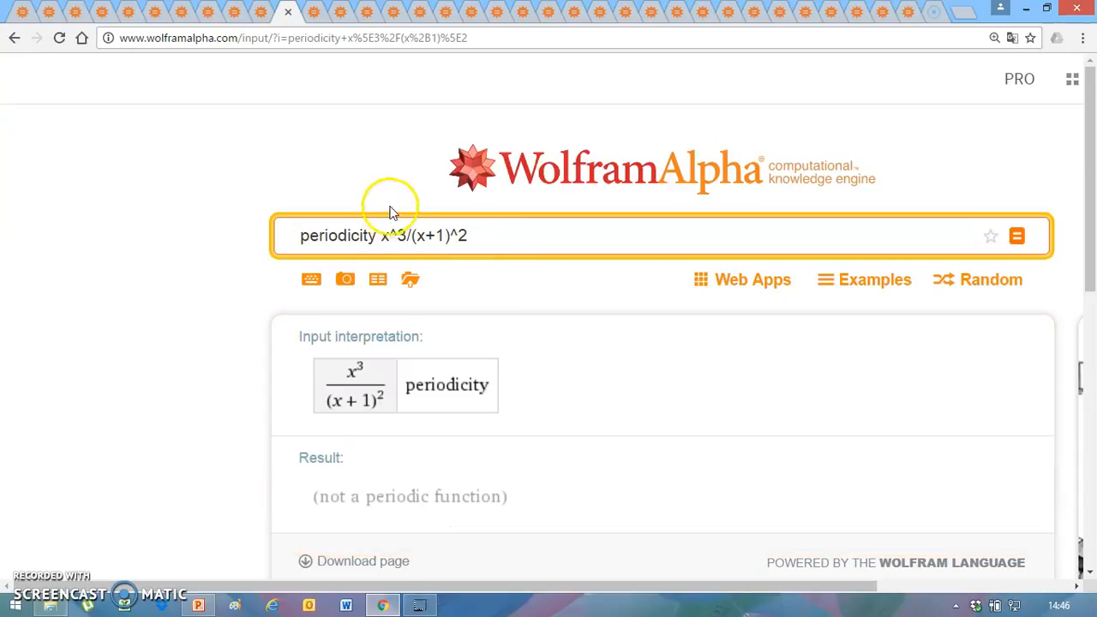
click(316, 13)
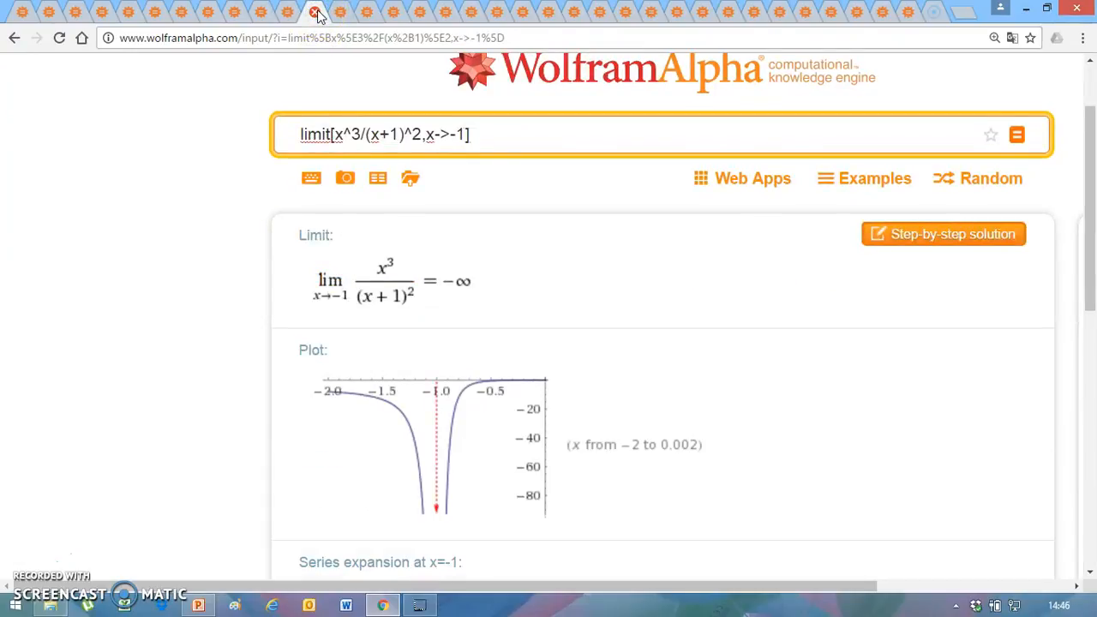
key(ctrl+minus)
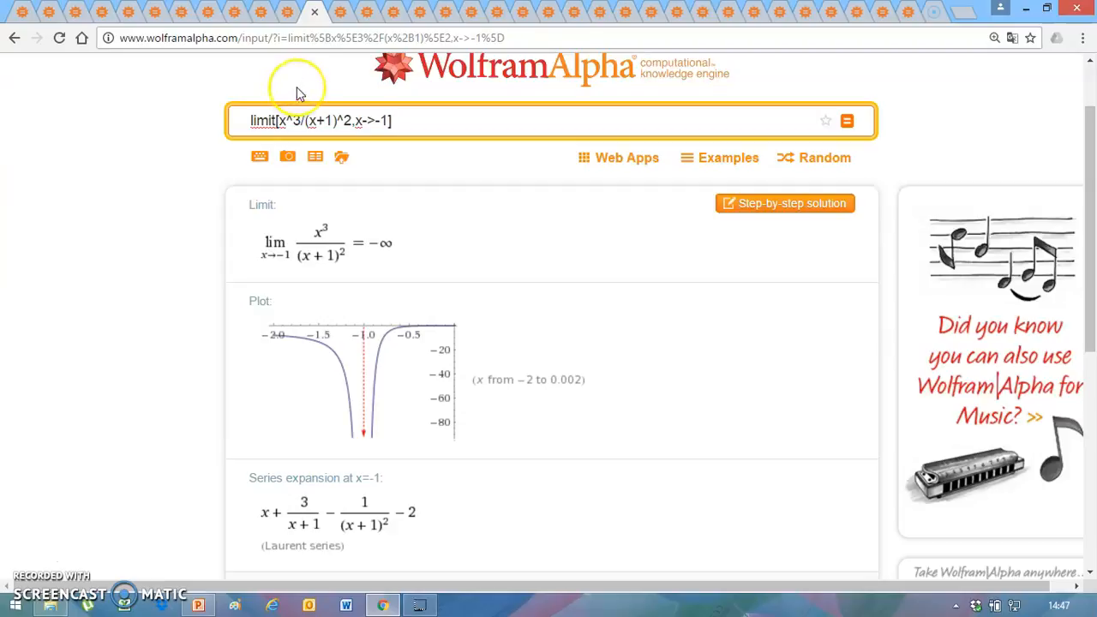
key(ctrl+plus)
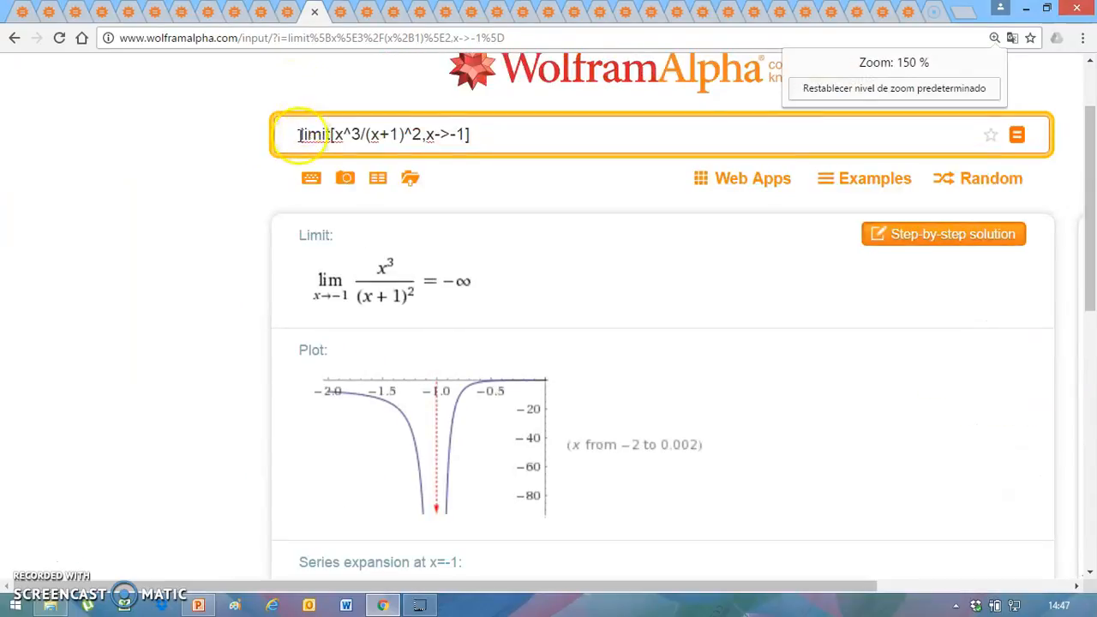
click(332, 134)
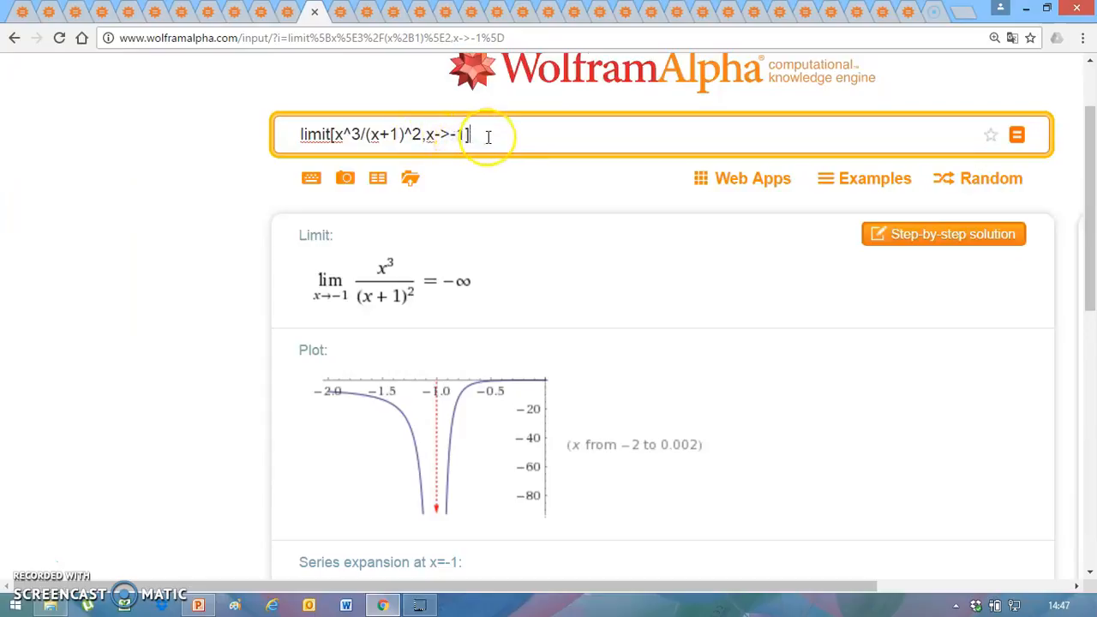
mouse_move(503, 257)
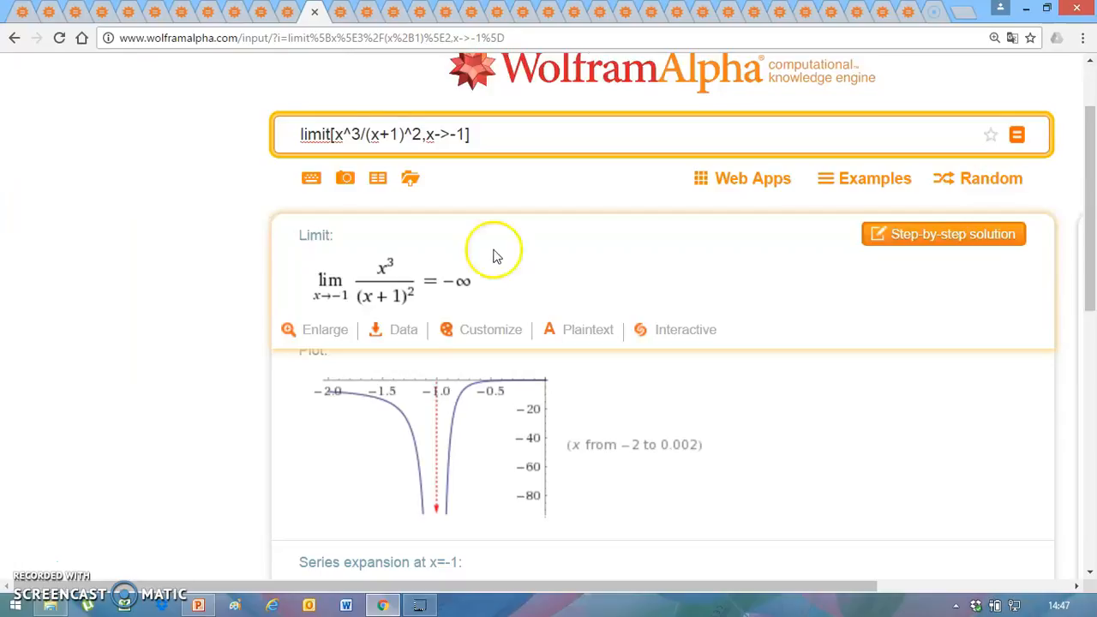
Review the limits of x^3/(x+1)^2 for x->infty and x->-infty, viewing the special-symbol keyboard that offers ∞.
click(341, 16)
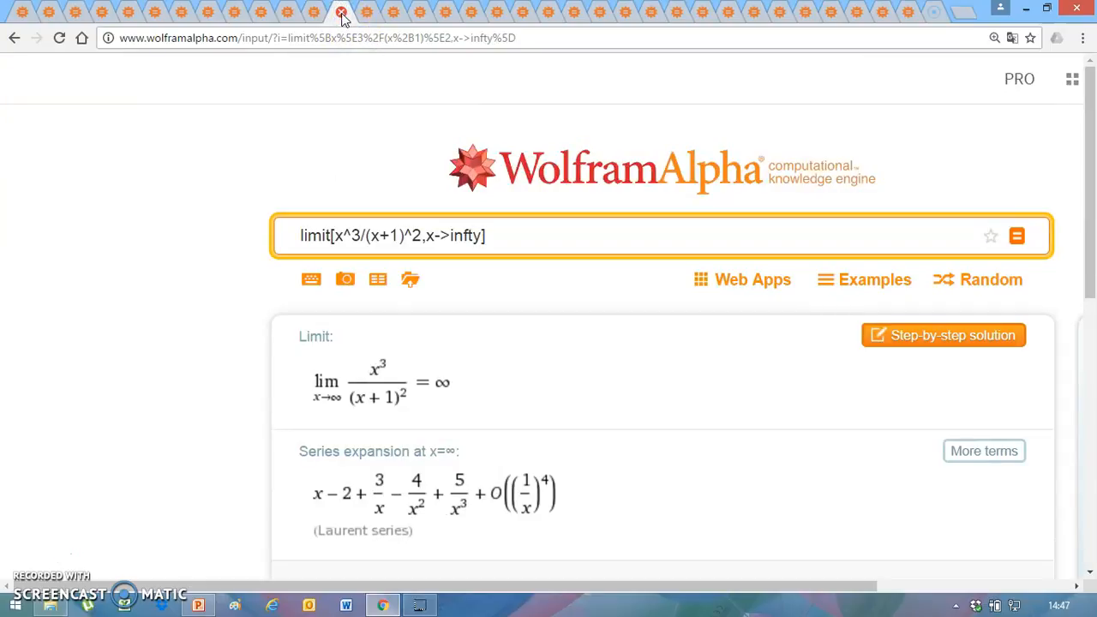
click(311, 283)
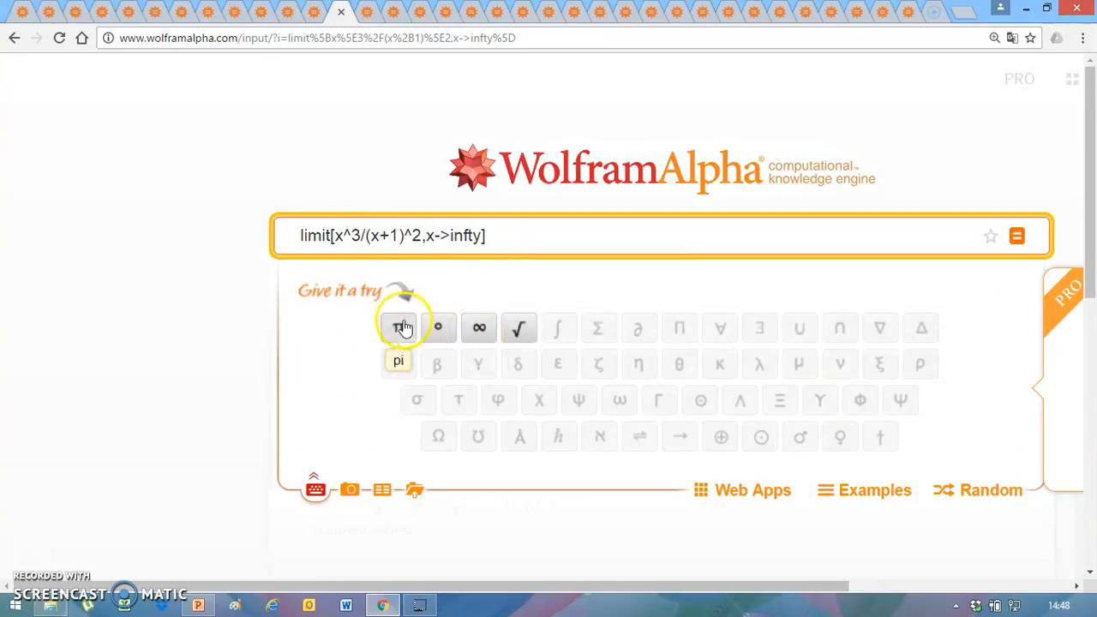
click(228, 296)
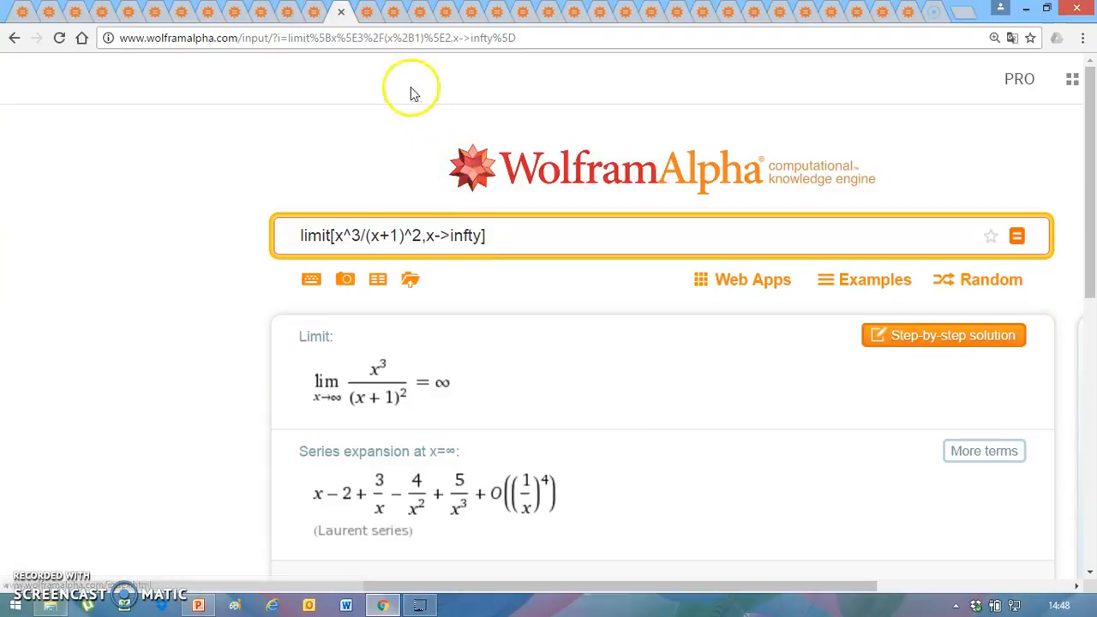
click(368, 12)
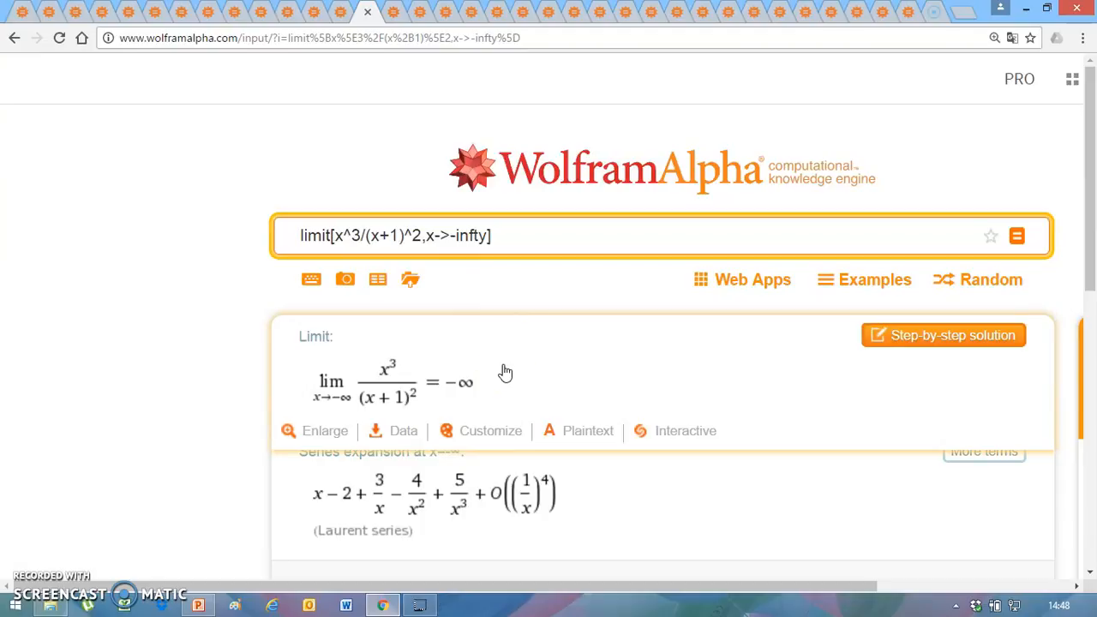
click(431, 97)
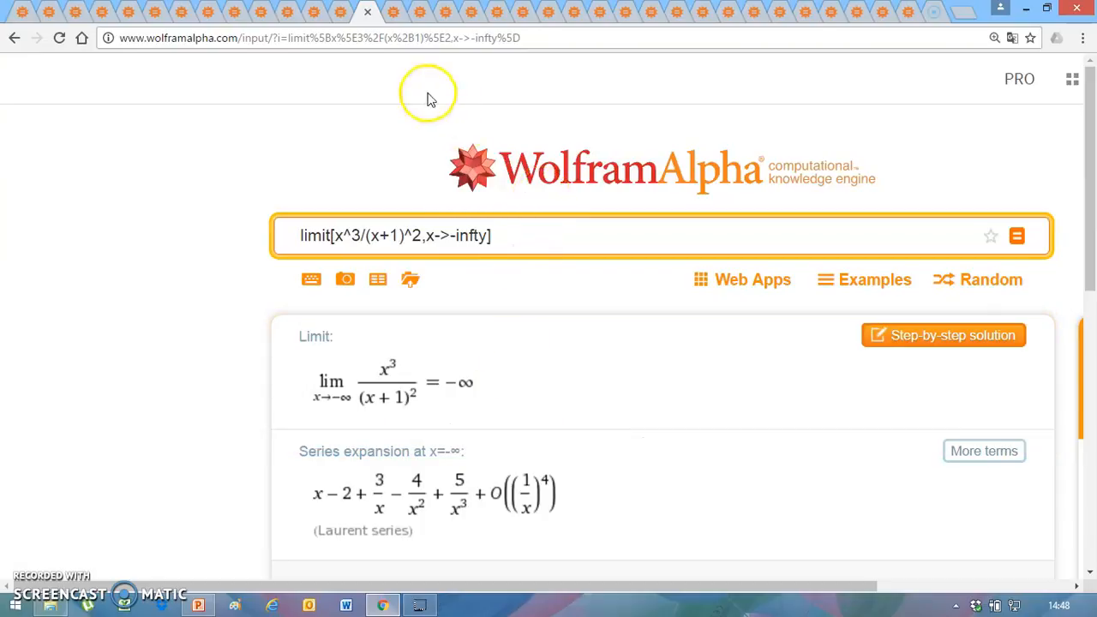
Review the oblique asymptote's slope and intercept limits, limit[(x^3/(x+1)^2)/x,x->∞] and limit[x^3/(x+1)^2-1x,x->∞].
click(396, 12)
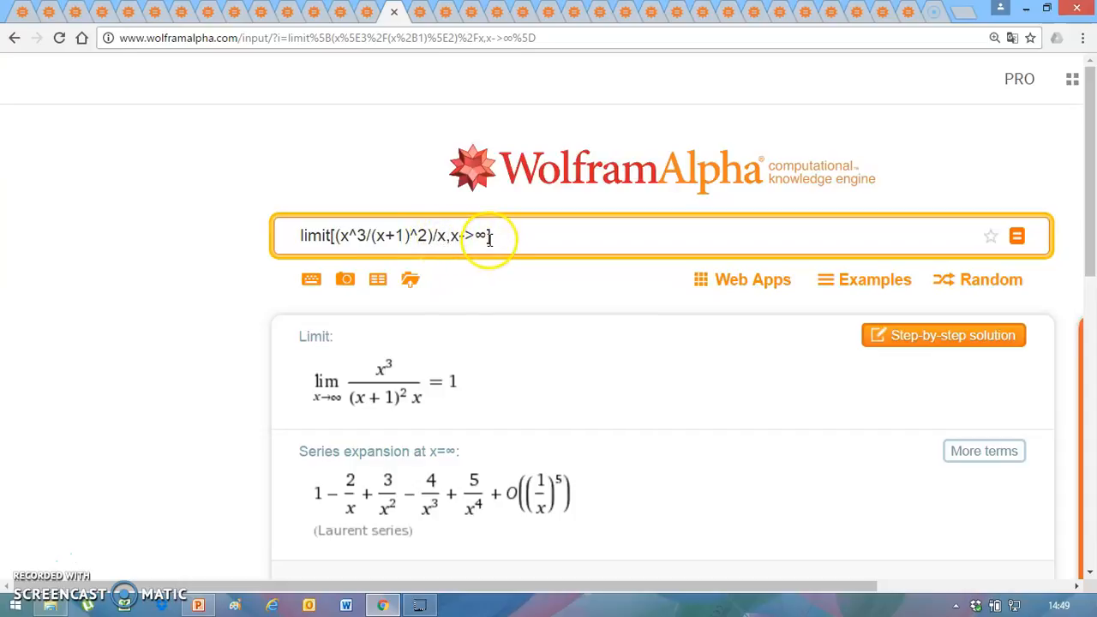
mouse_move(538, 354)
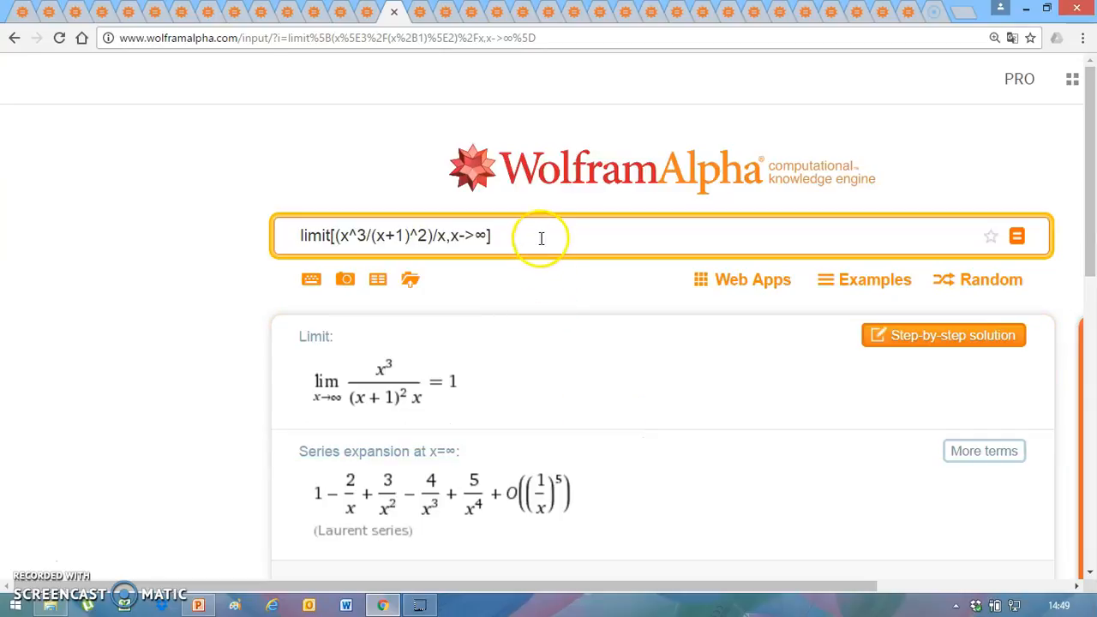
click(419, 13)
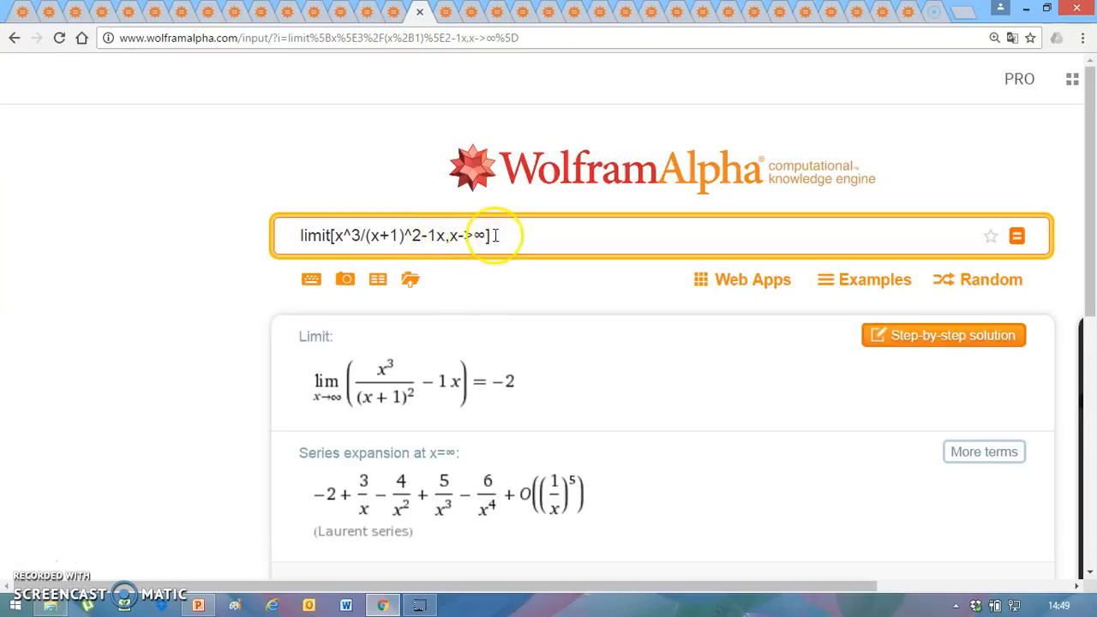
mouse_move(578, 370)
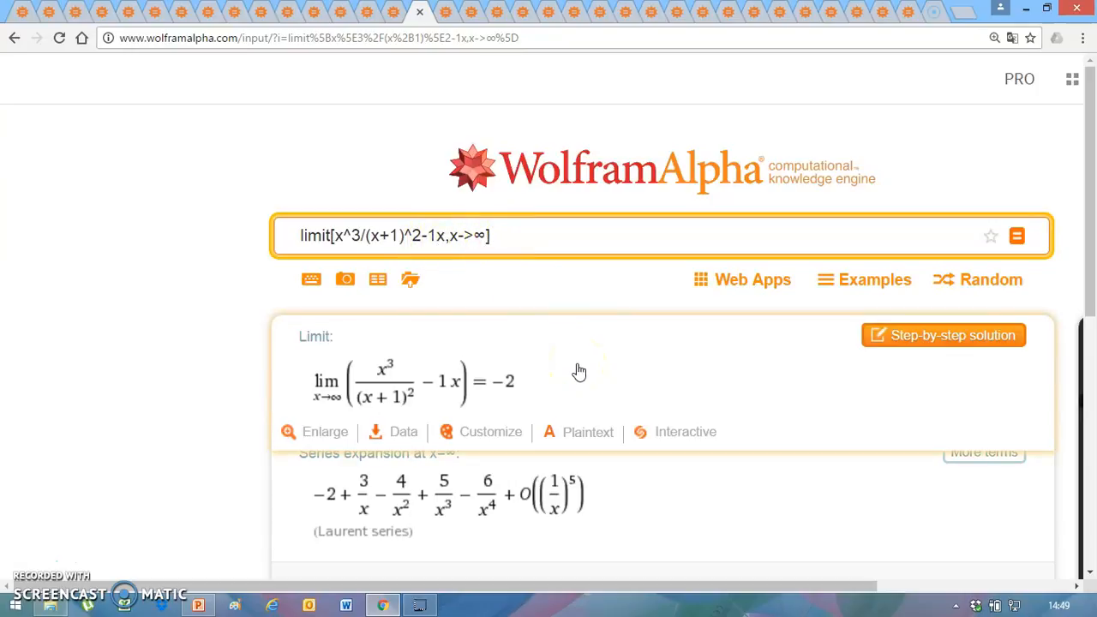
View the plot of the oblique asymptote line y=x-2.
click(443, 12)
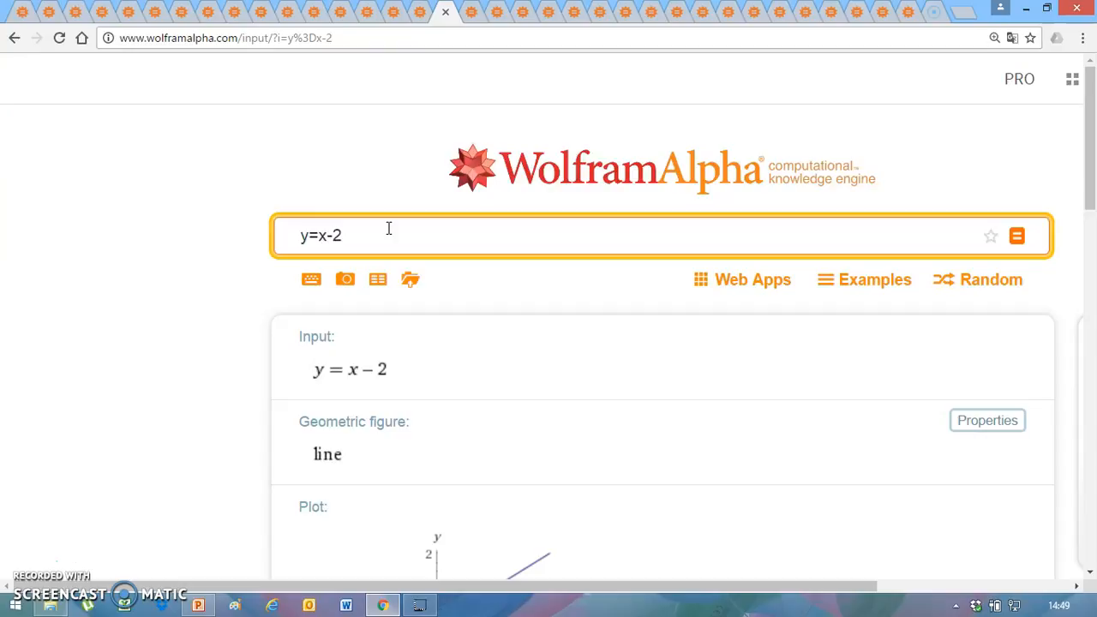
scroll(388, 228, down, 2)
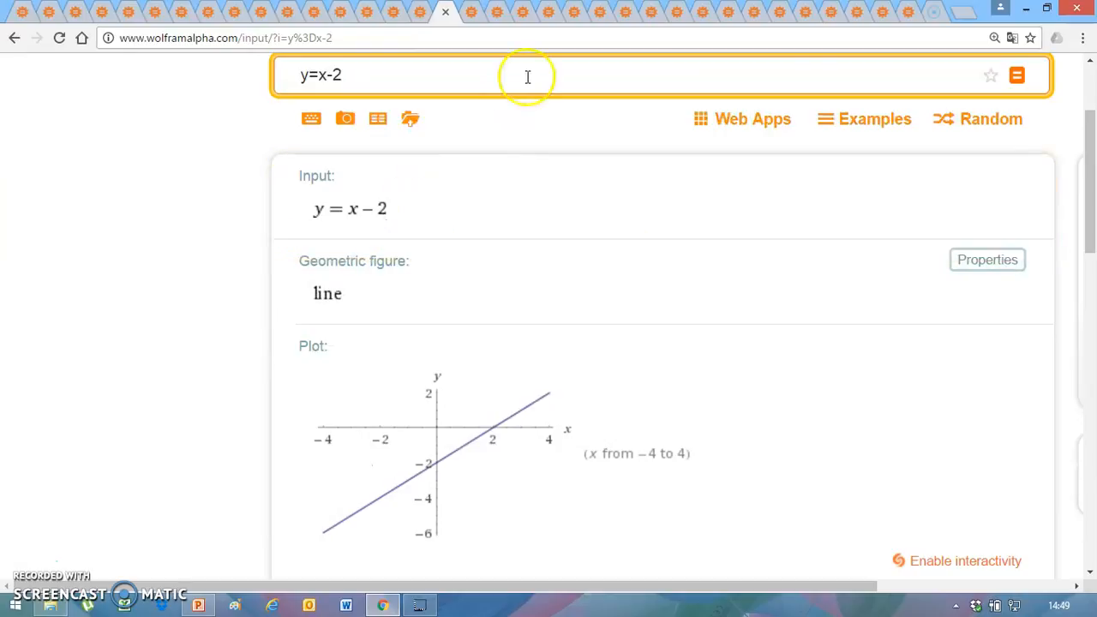
Review the oblique asymptote's limits toward negative infinity, limit[(x^3/(x+1)^2)/x,x->-∞] and limit[x^3/(x+1)^2-1x,x->-∞].
click(474, 13)
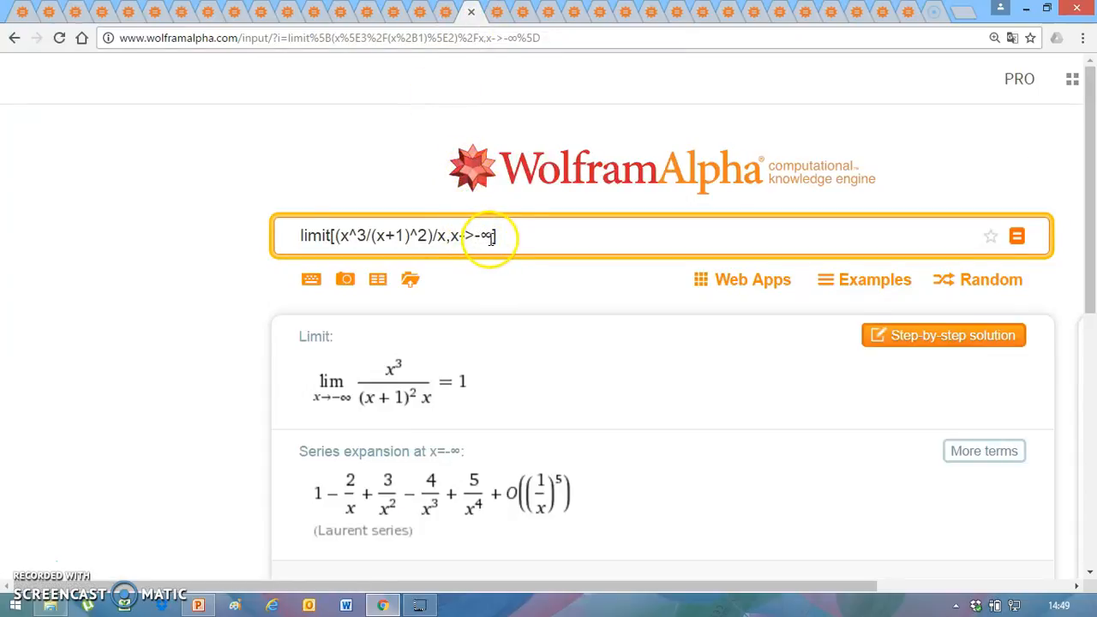
mouse_move(504, 348)
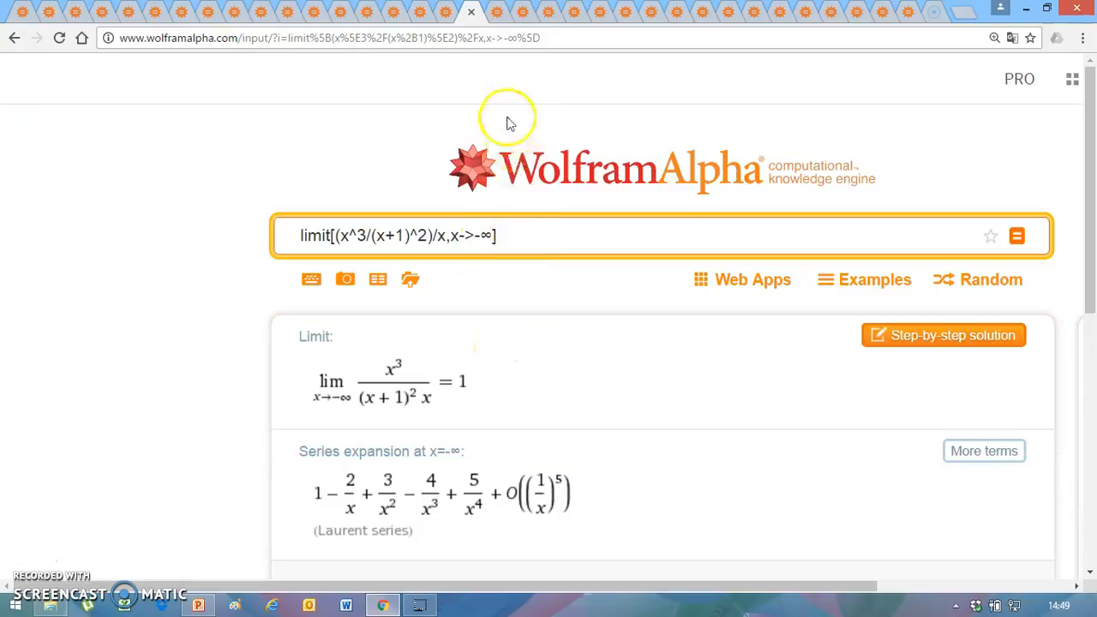
click(499, 15)
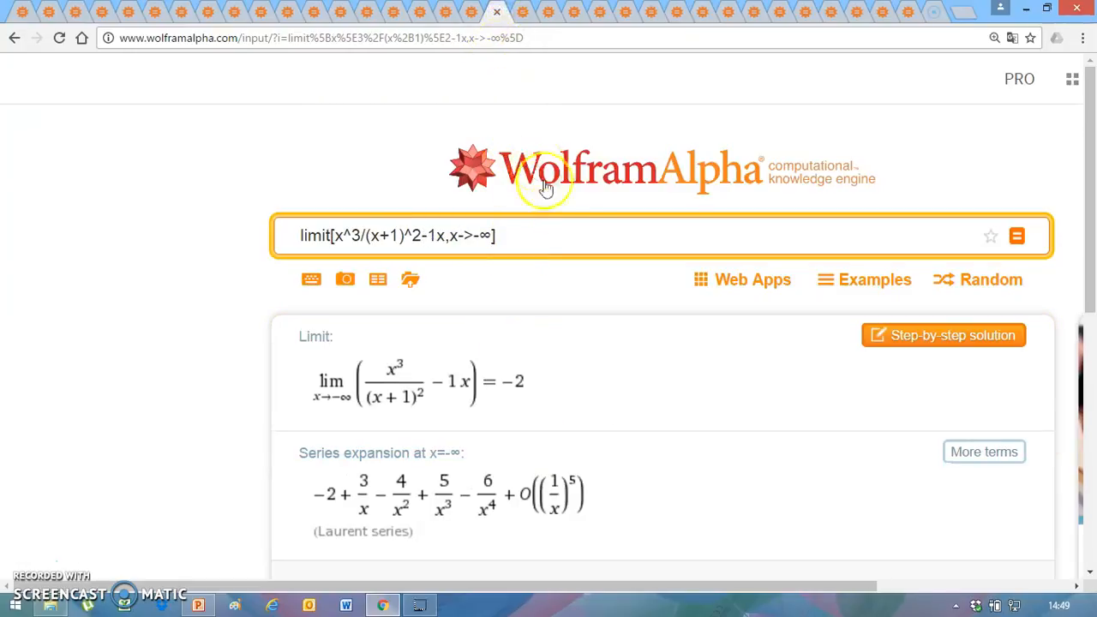
mouse_move(571, 370)
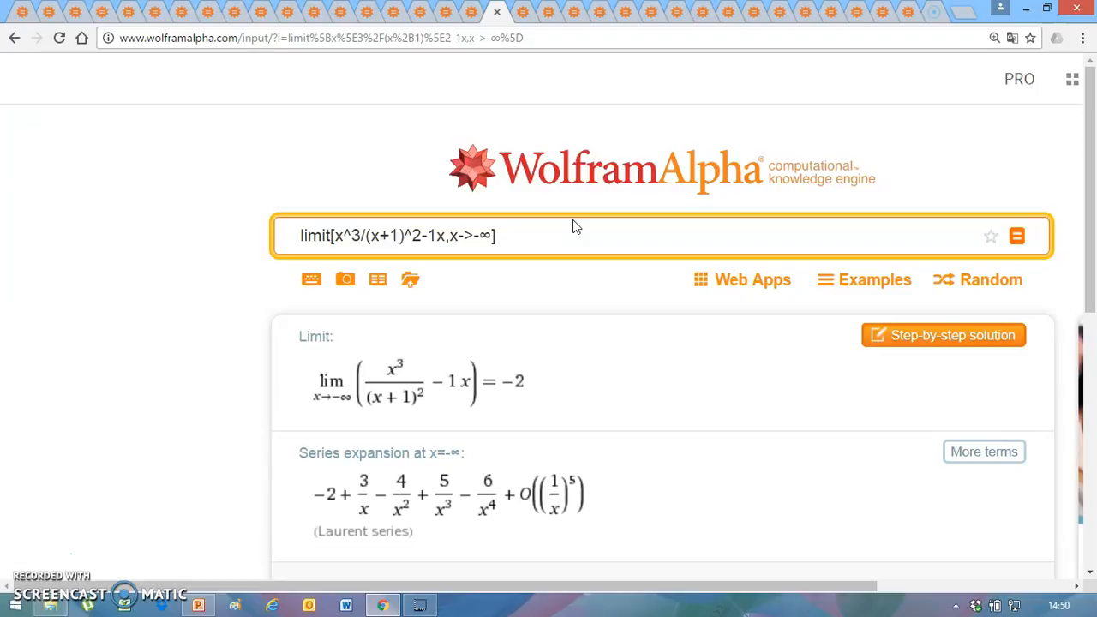
Review the first derivative of x^3/(x+1)^2 and its zeros from the query solve (x^2(x+3))/(x+1)^3 =0.
click(527, 21)
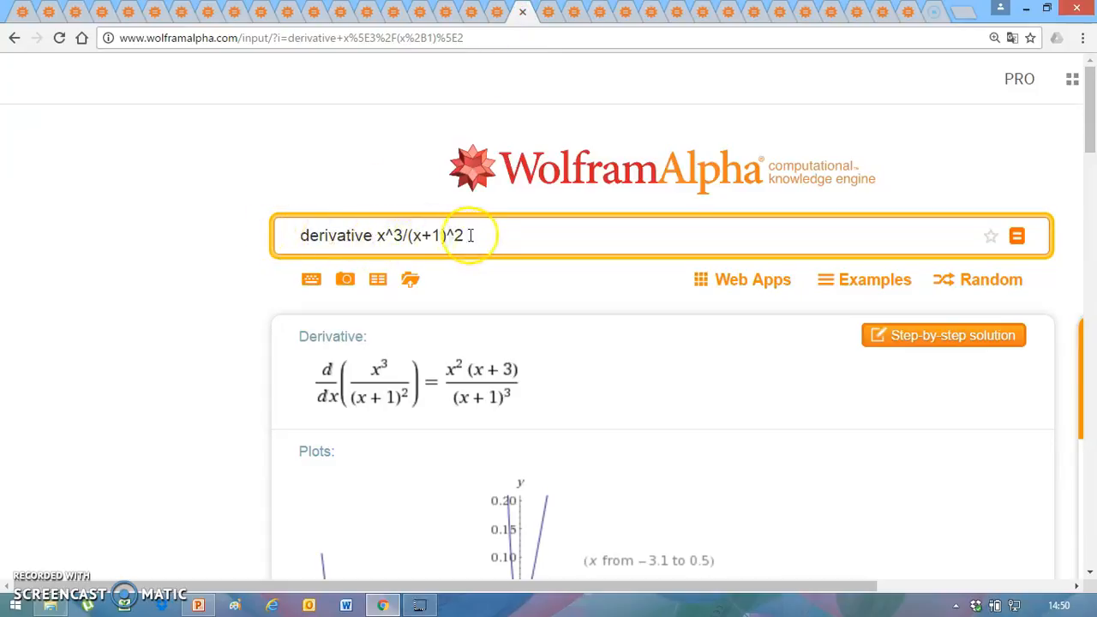
mouse_move(539, 378)
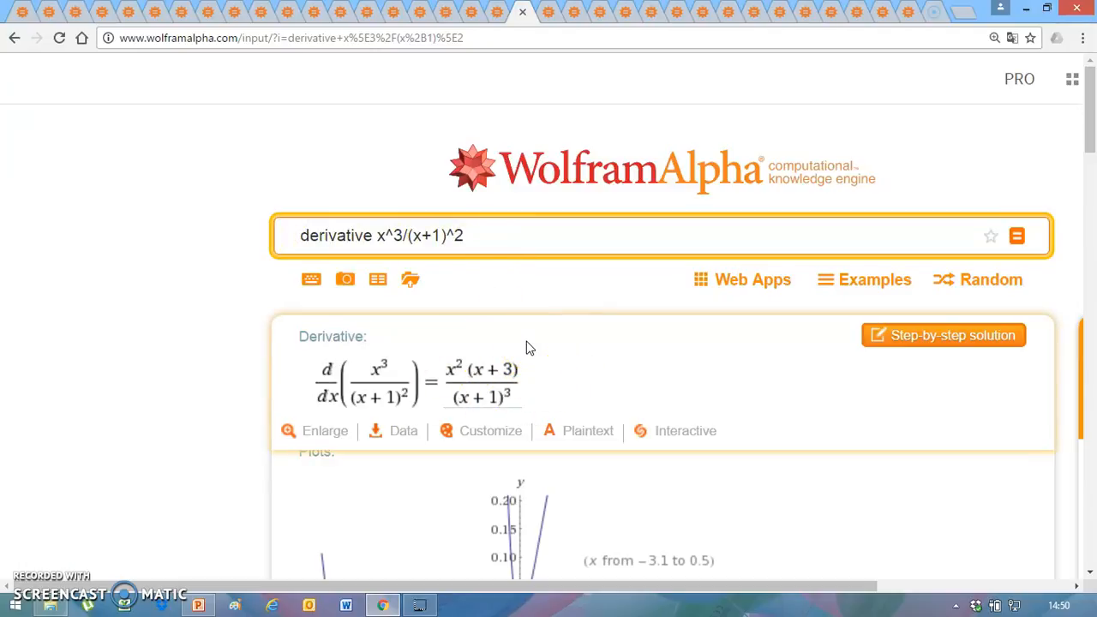
click(551, 15)
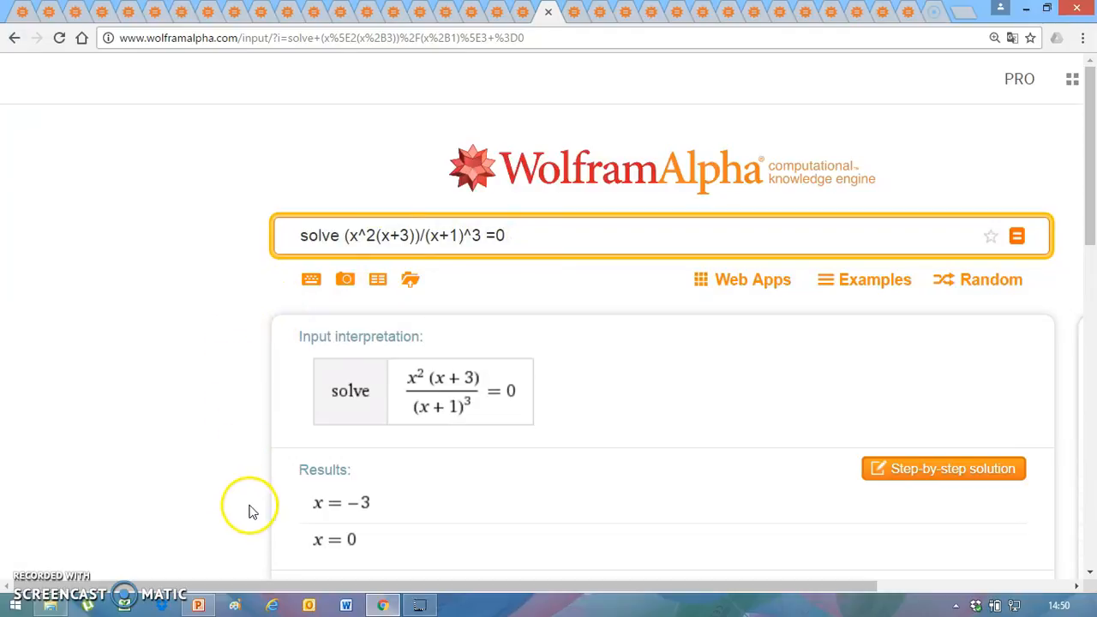
mouse_move(291, 545)
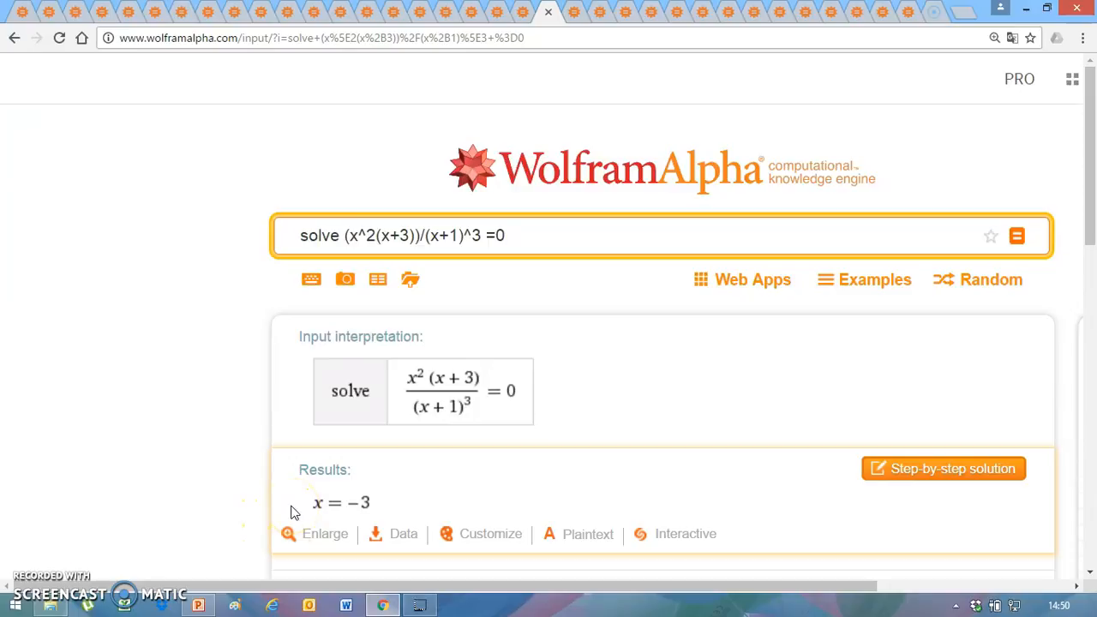
click(228, 512)
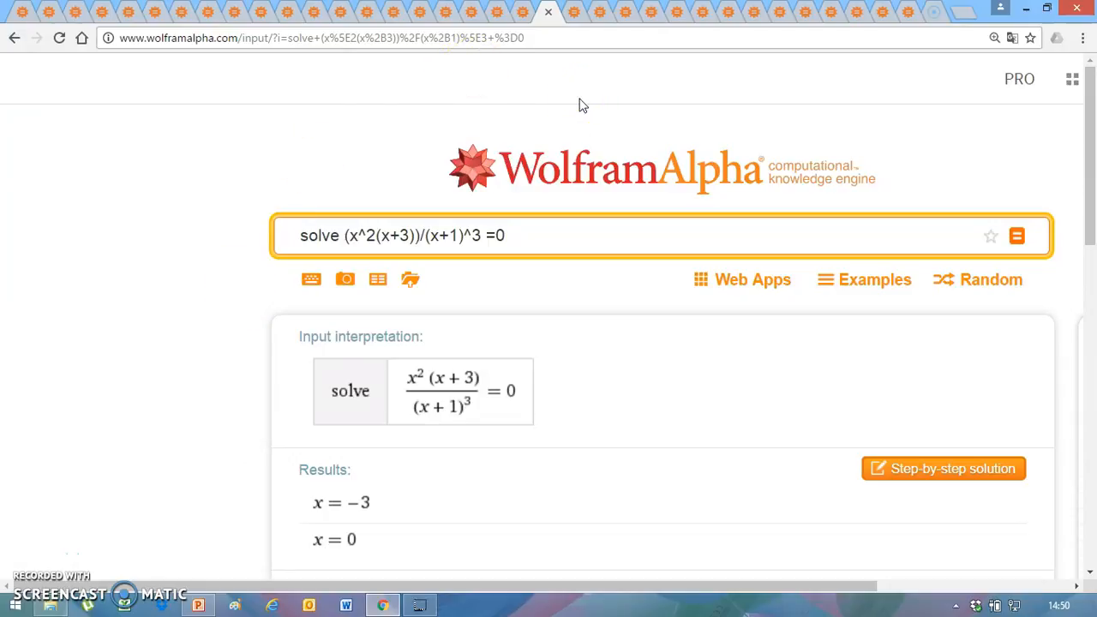
Check the sign of the first derivative (x^2(x+3))/(x+1)^3 for x=-4, x=-2, x=-0.5 and x=1.
click(576, 16)
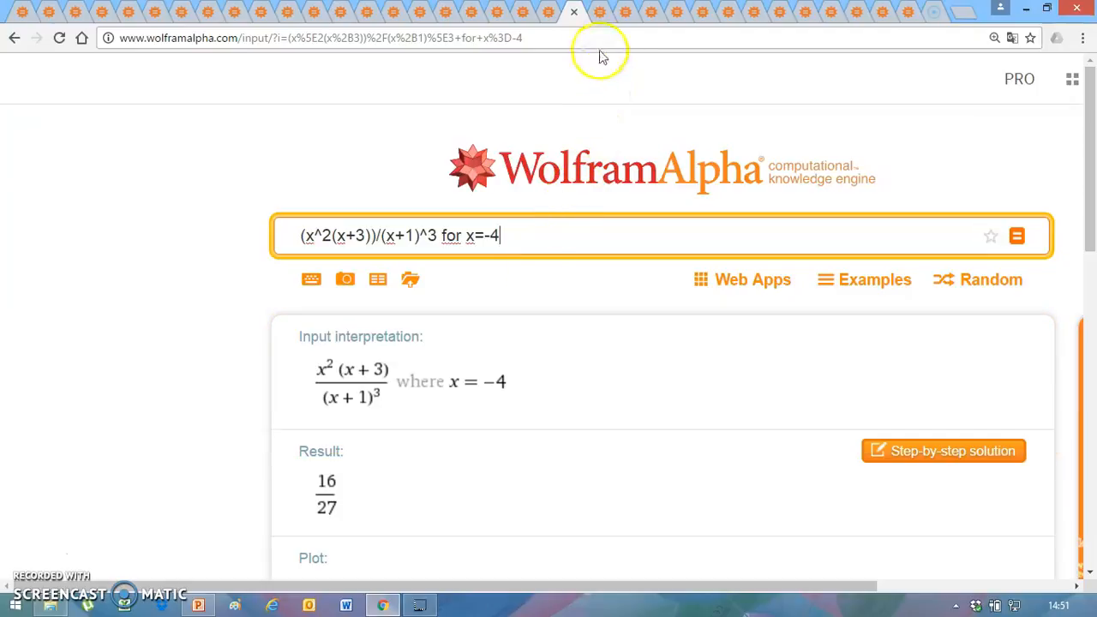
click(599, 12)
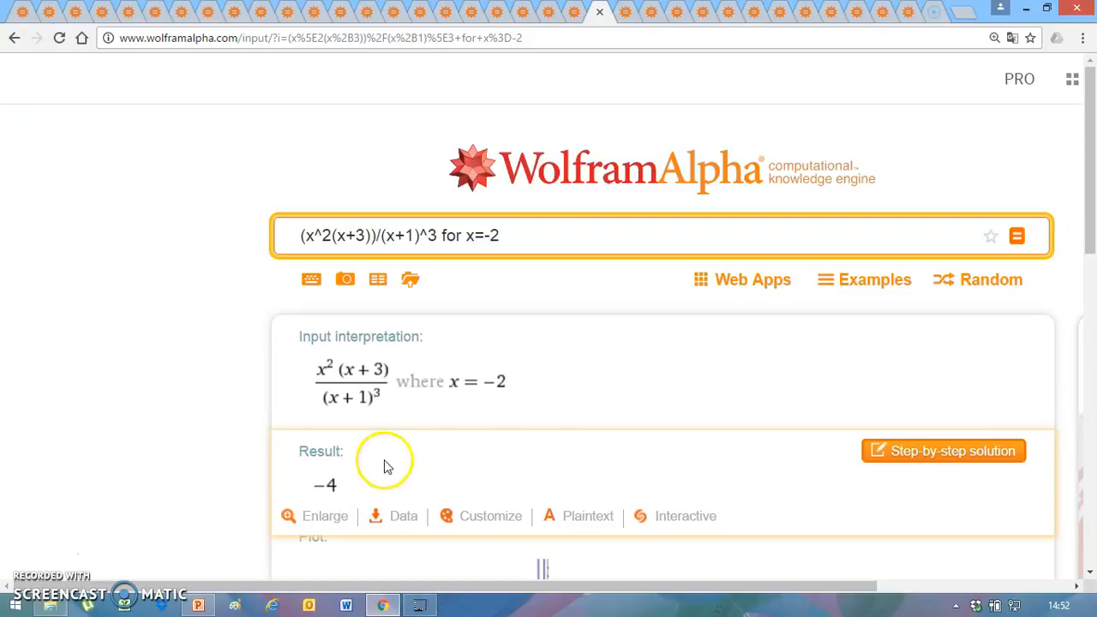
click(628, 12)
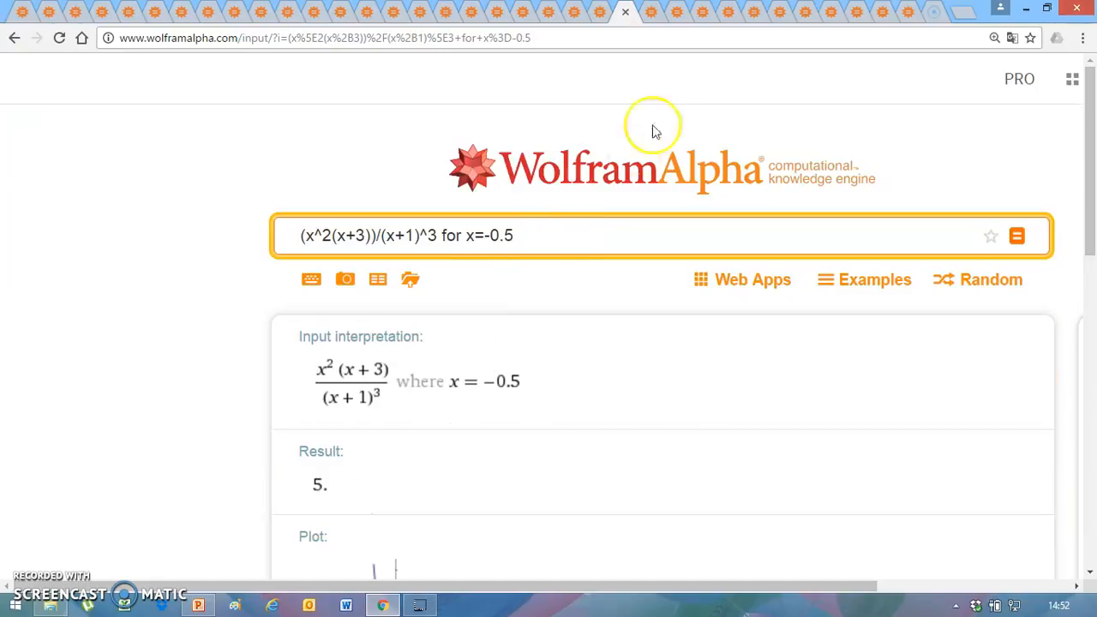
click(654, 19)
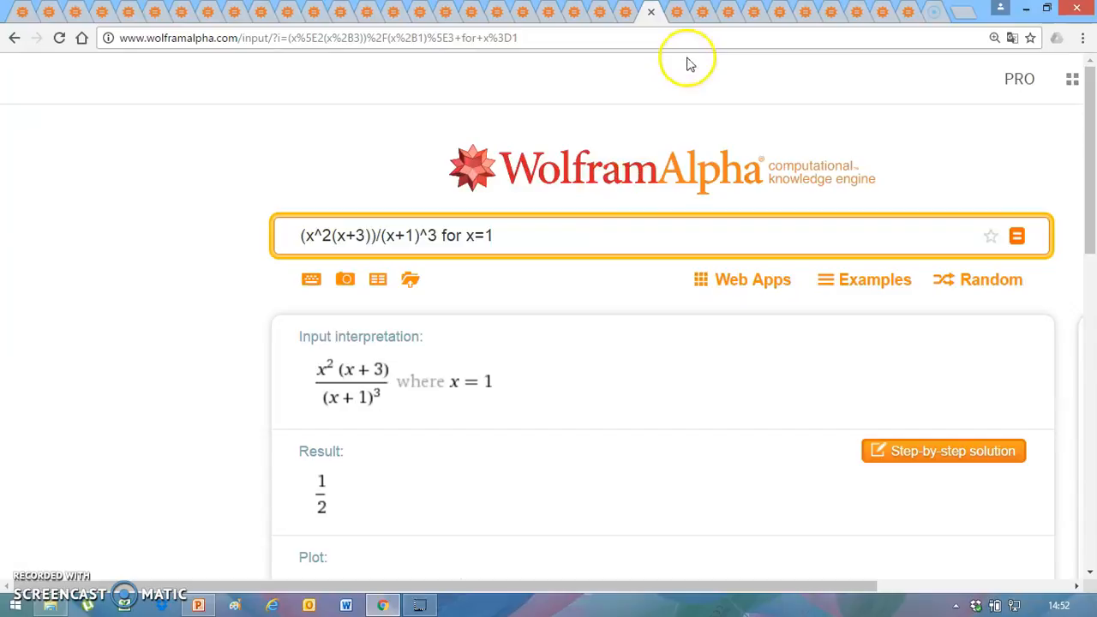
Review the maximum and minimum queries for x^3/(x+1)^2, examining the global and local extrema.
click(679, 16)
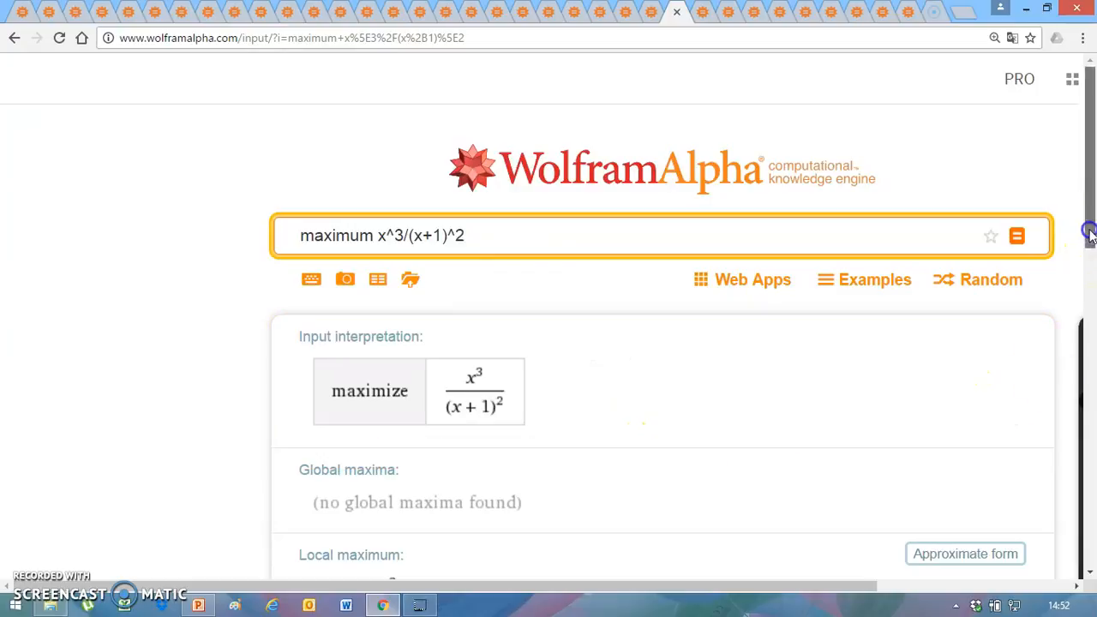
scroll(1087, 248, down, 2)
scroll(1090, 285, down, 1)
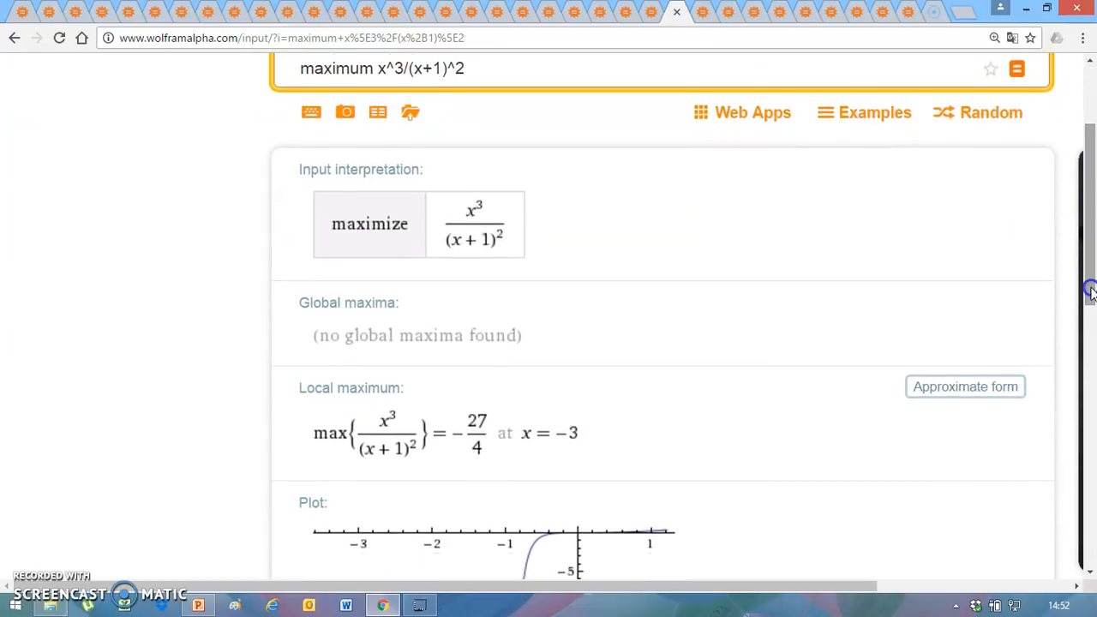
mouse_move(644, 434)
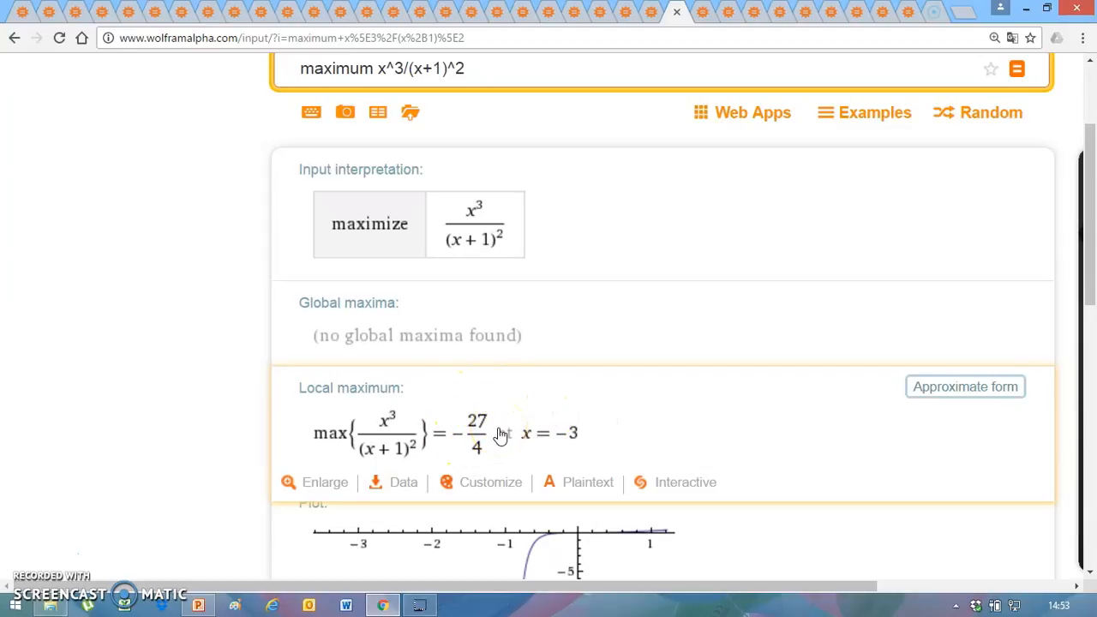
click(701, 21)
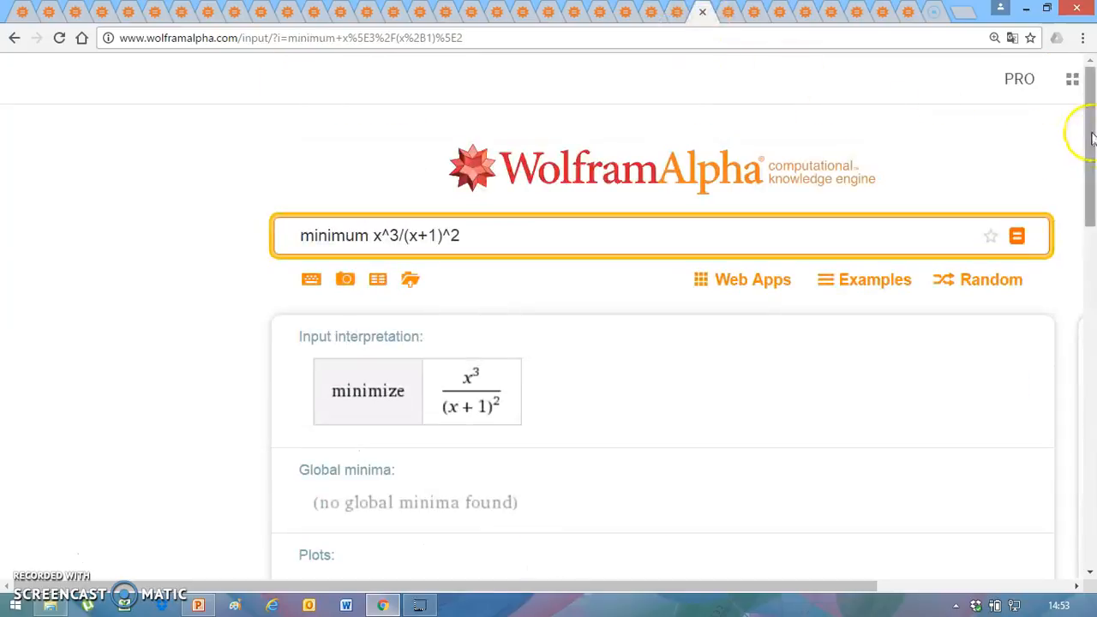
mouse_move(1090, 132)
mouse_down()
mouse_move(1093, 334)
mouse_move(1093, 126)
mouse_up()
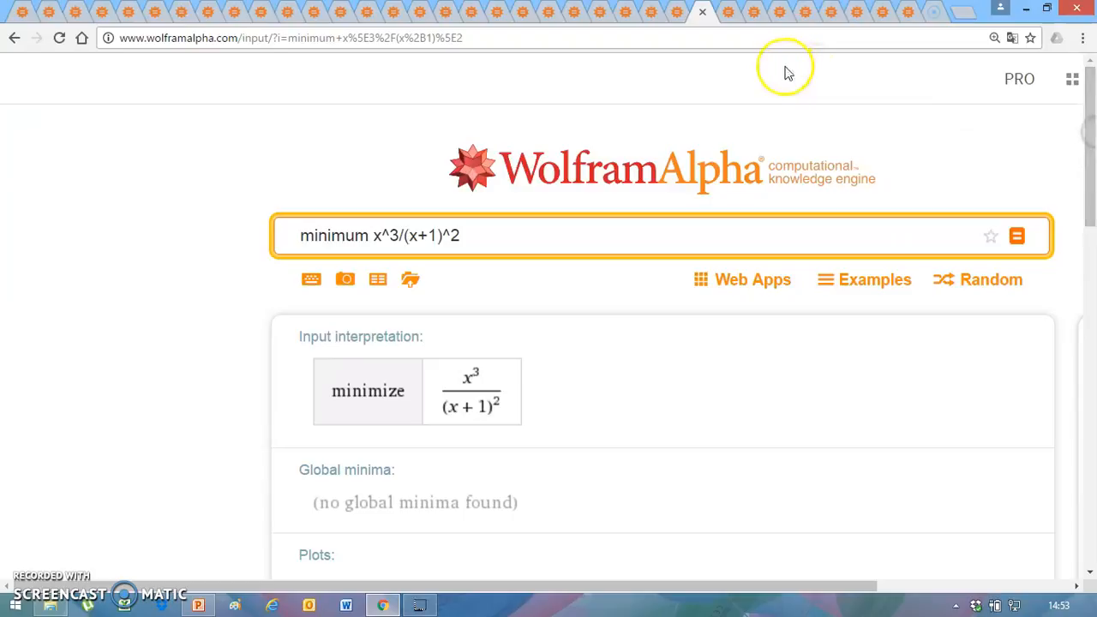
Review the second derivative of x^3/(x+1)^2 and compare it with the query derivative (x^2(x+3))/(x+1)^3.
click(730, 14)
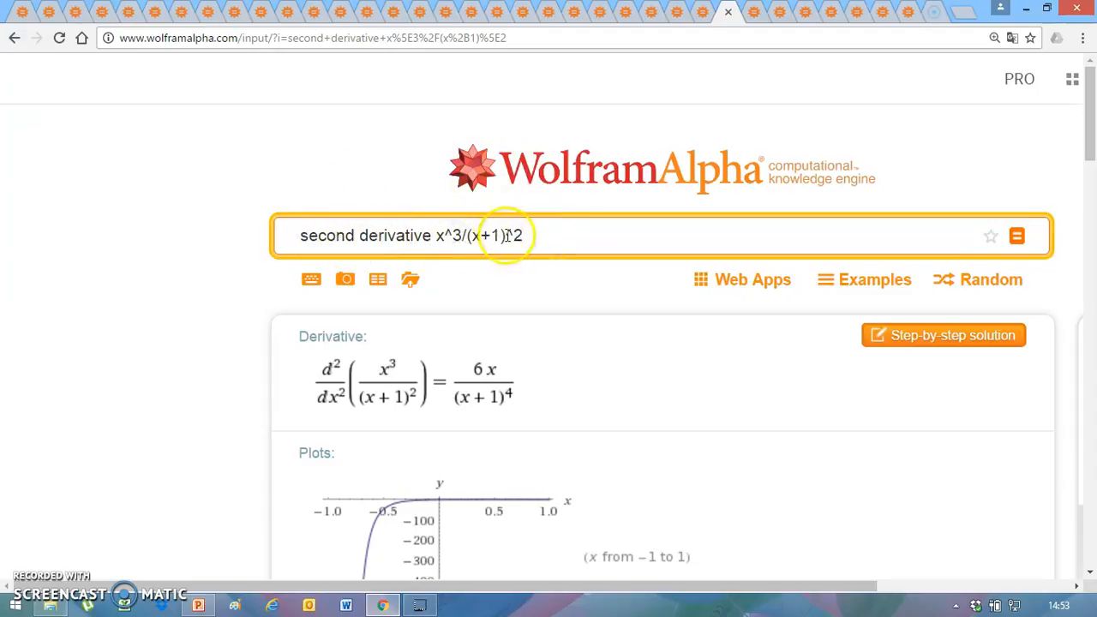
mouse_move(558, 399)
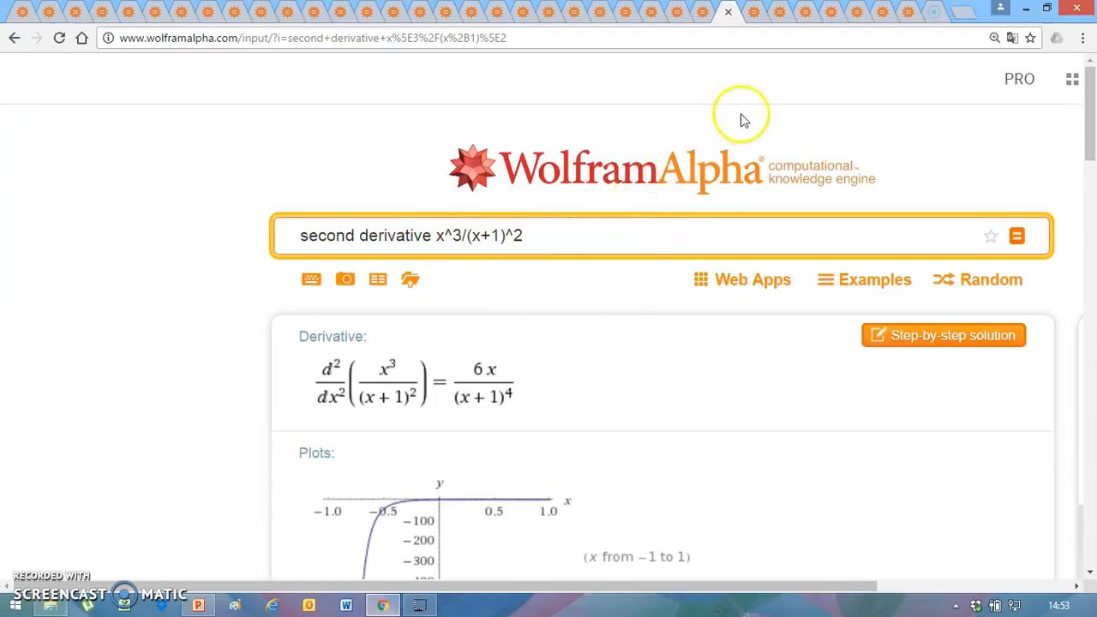
click(758, 12)
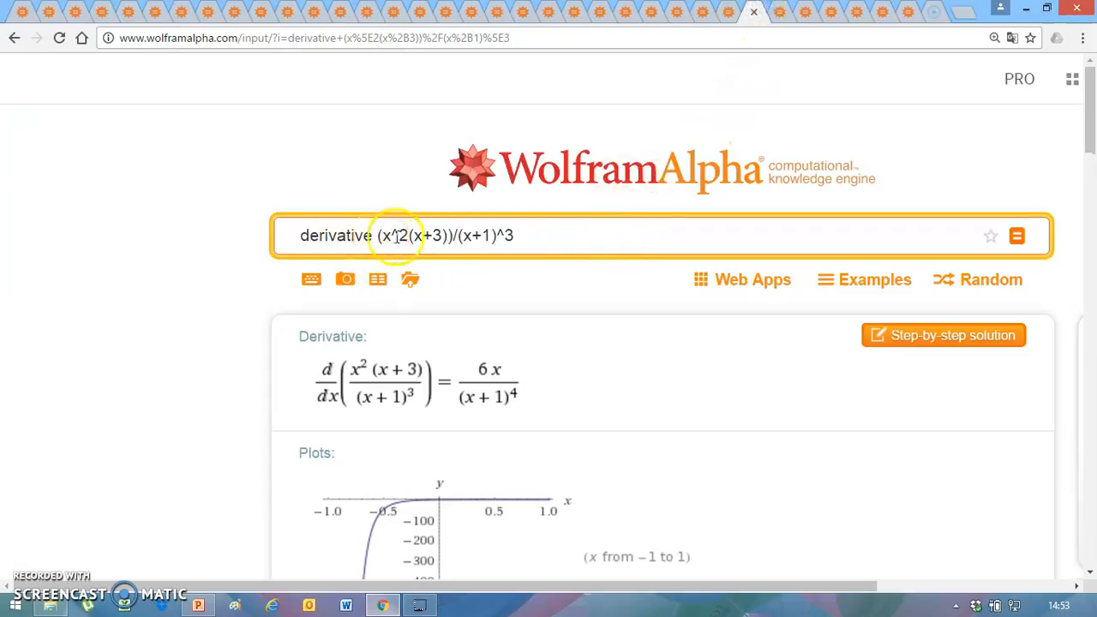
click(515, 236)
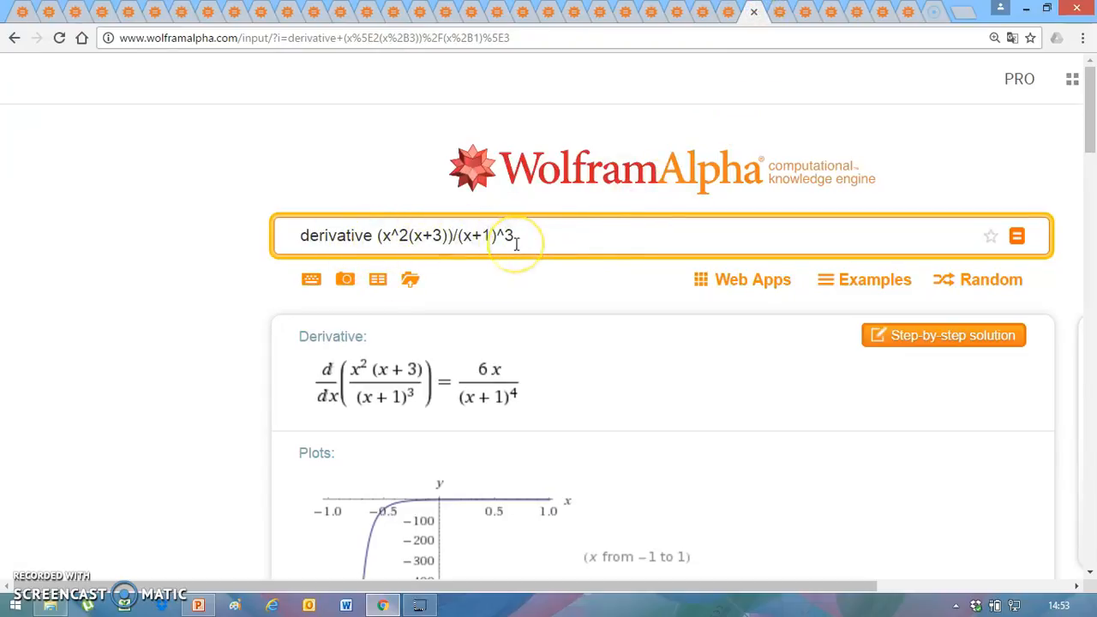
click(556, 370)
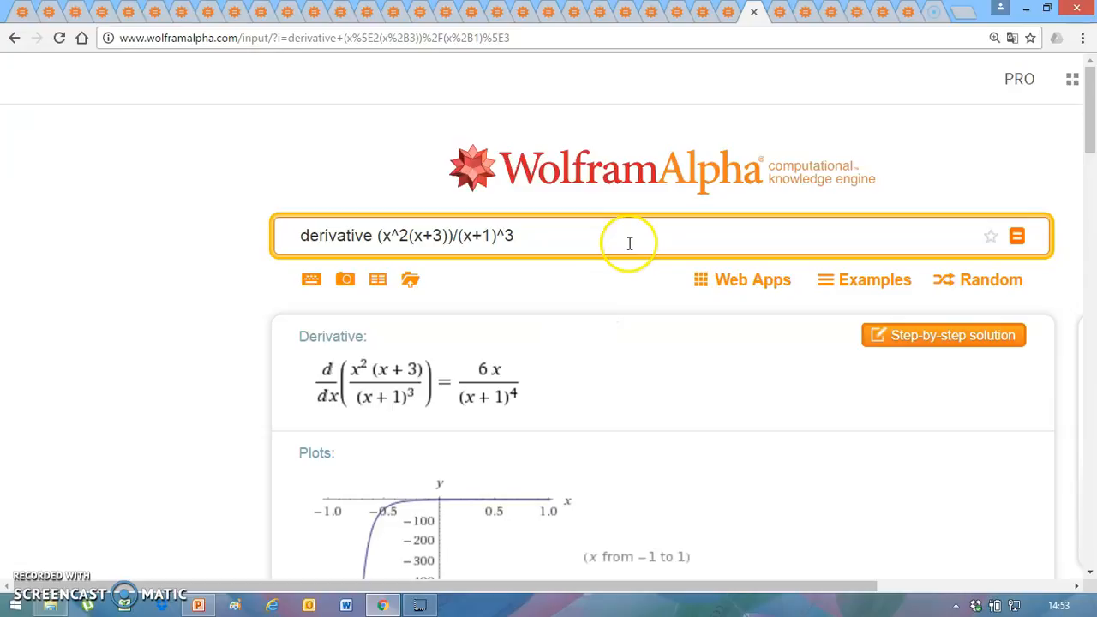
Review the zeros of the second derivative in the query solve (6x)/(x+1)^4=0.
click(781, 12)
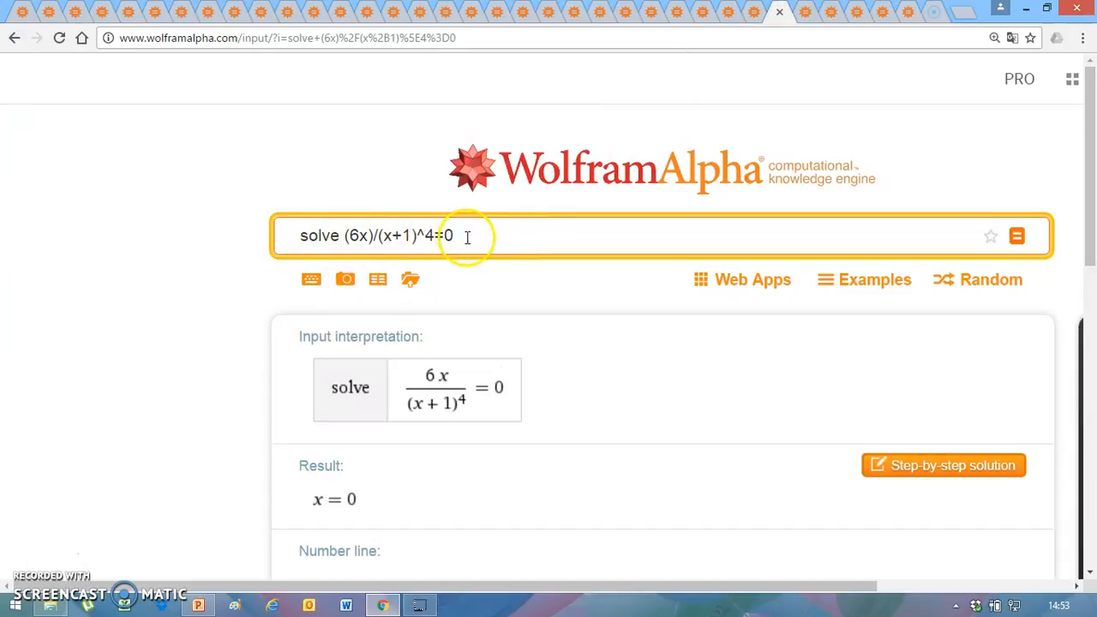
mouse_move(585, 389)
mouse_move(447, 487)
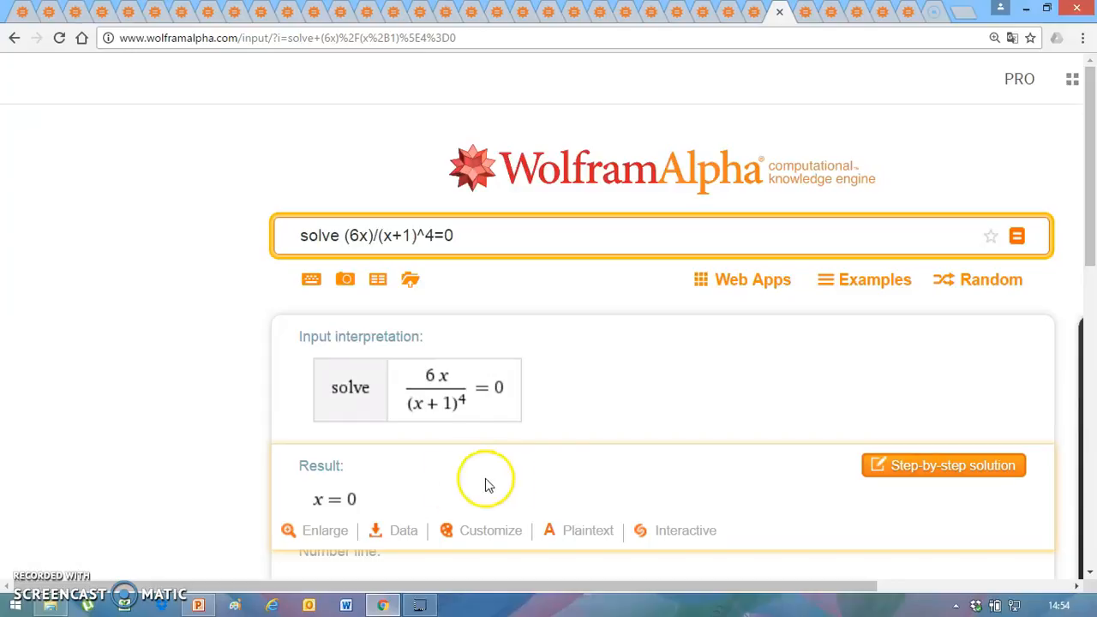
Check the sign of the second derivative (6x)/(x+1)^4 for x=-2, x=-0.5 and x=1.
click(805, 14)
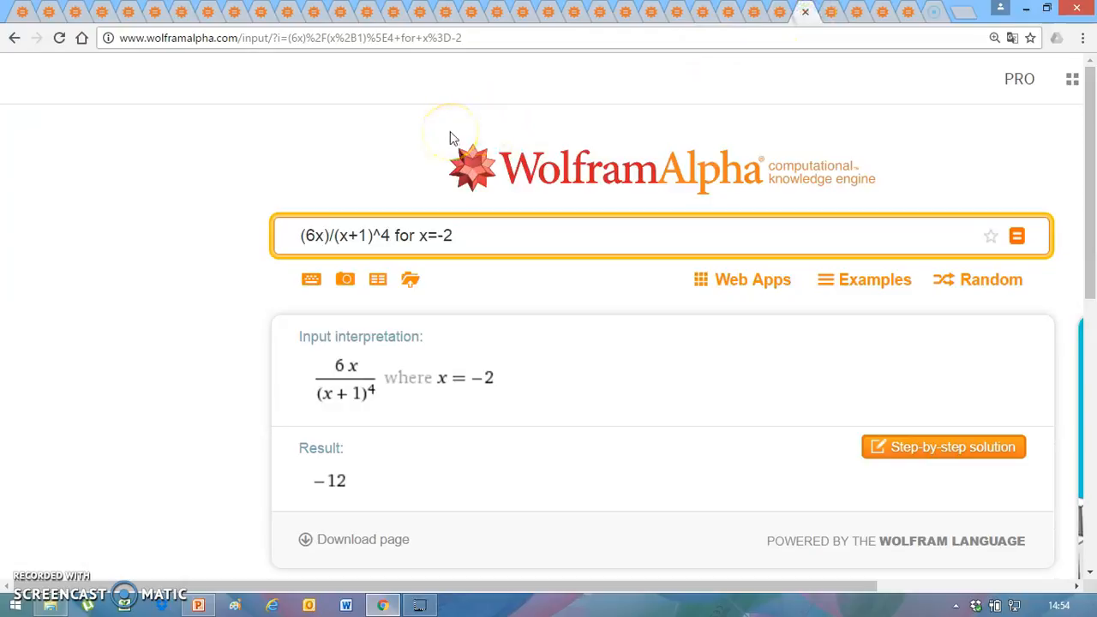
click(478, 233)
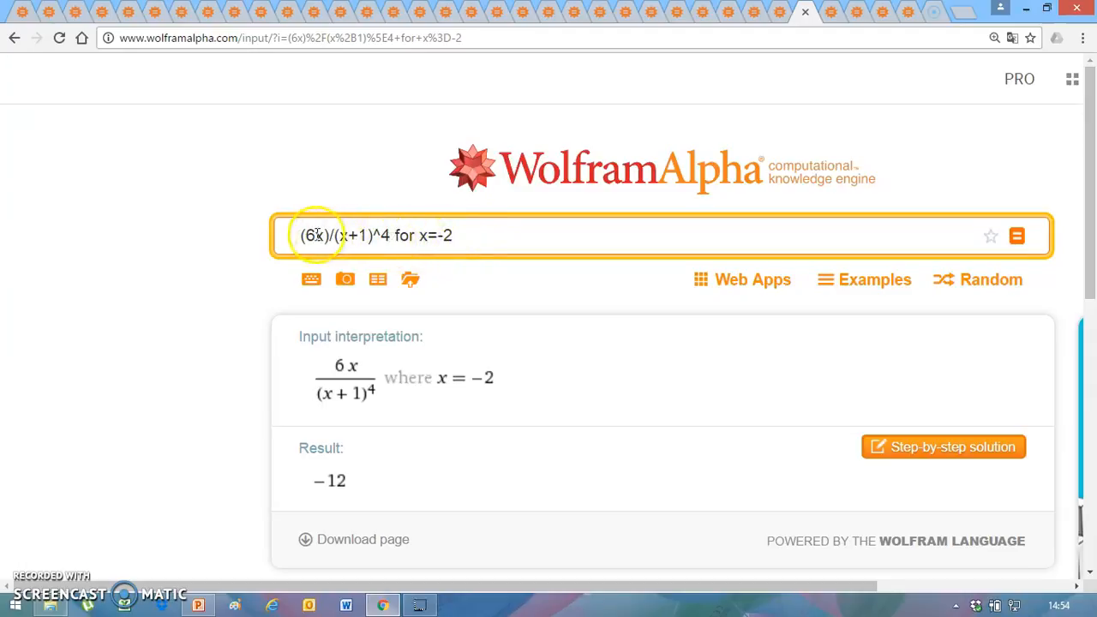
mouse_move(419, 386)
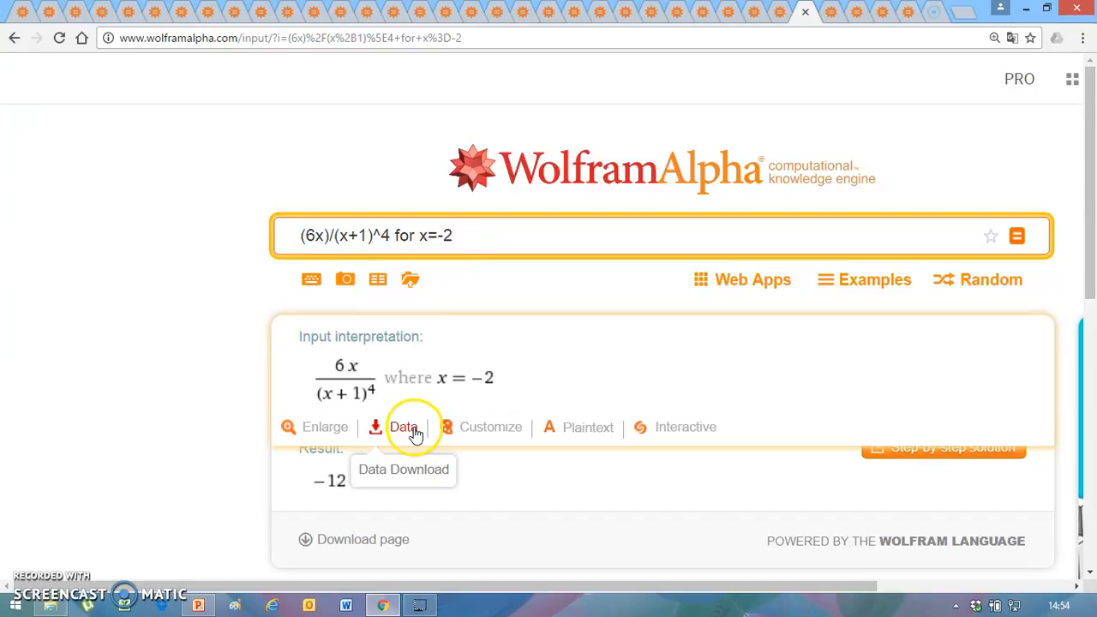
mouse_move(408, 468)
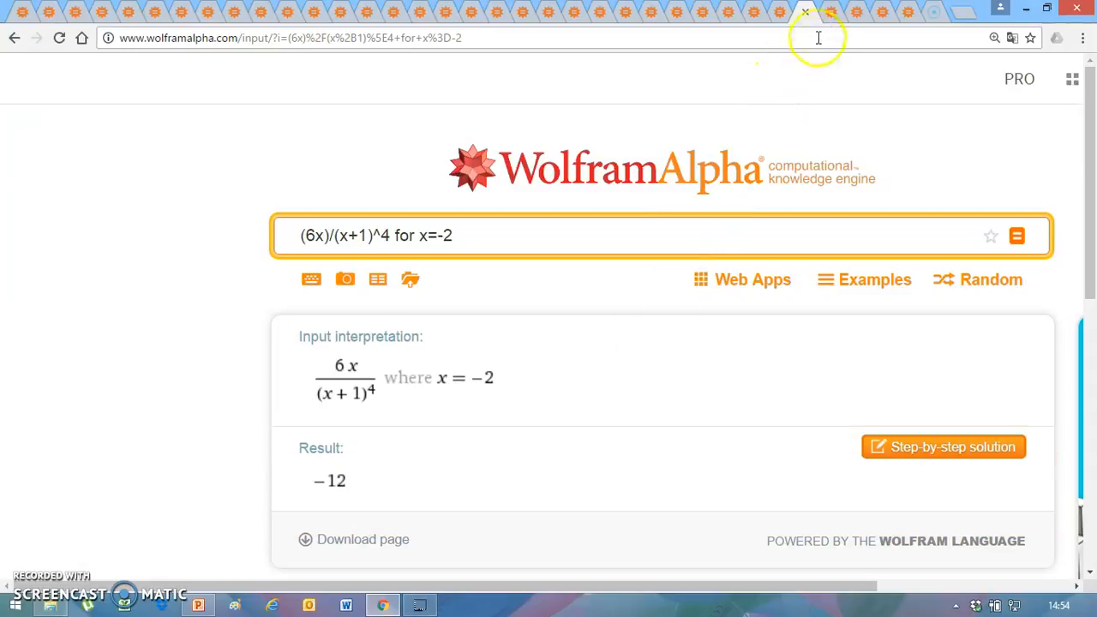
click(831, 12)
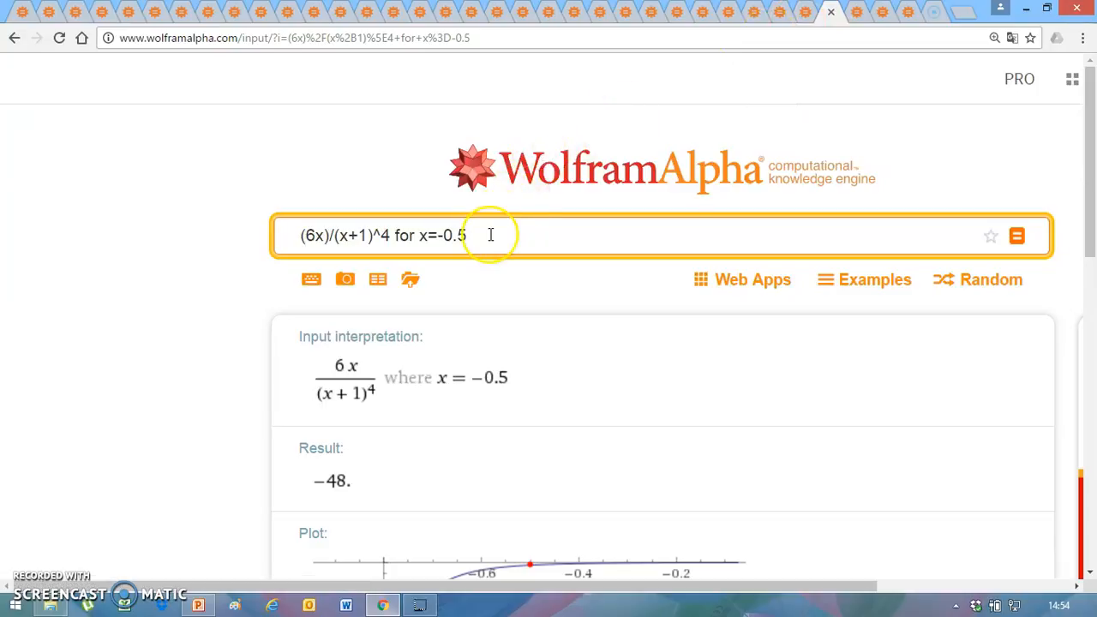
mouse_move(526, 337)
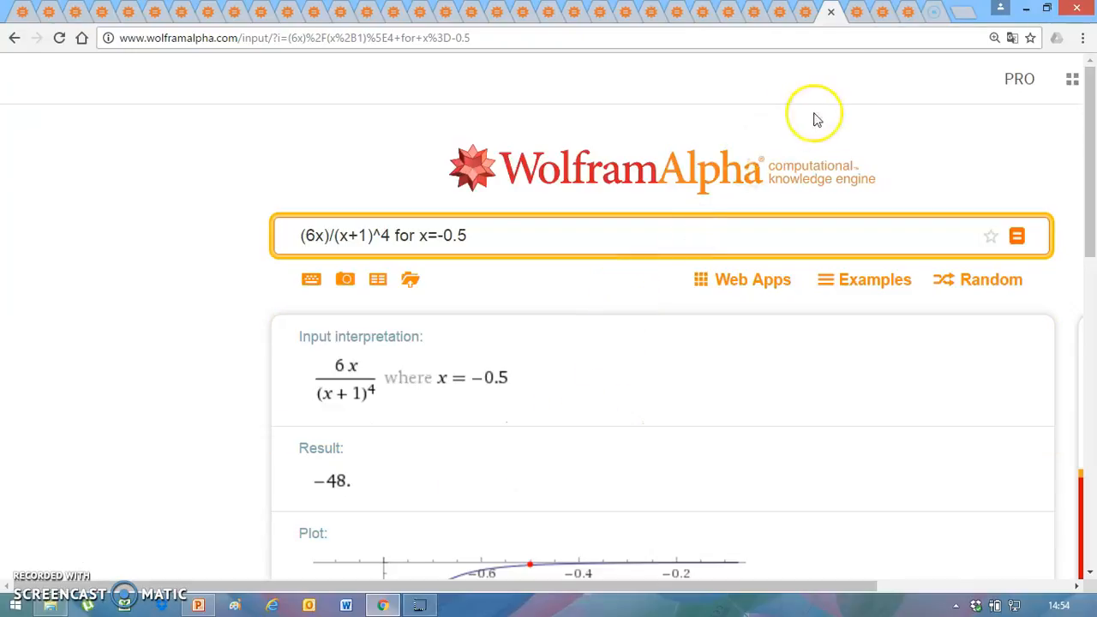
click(855, 16)
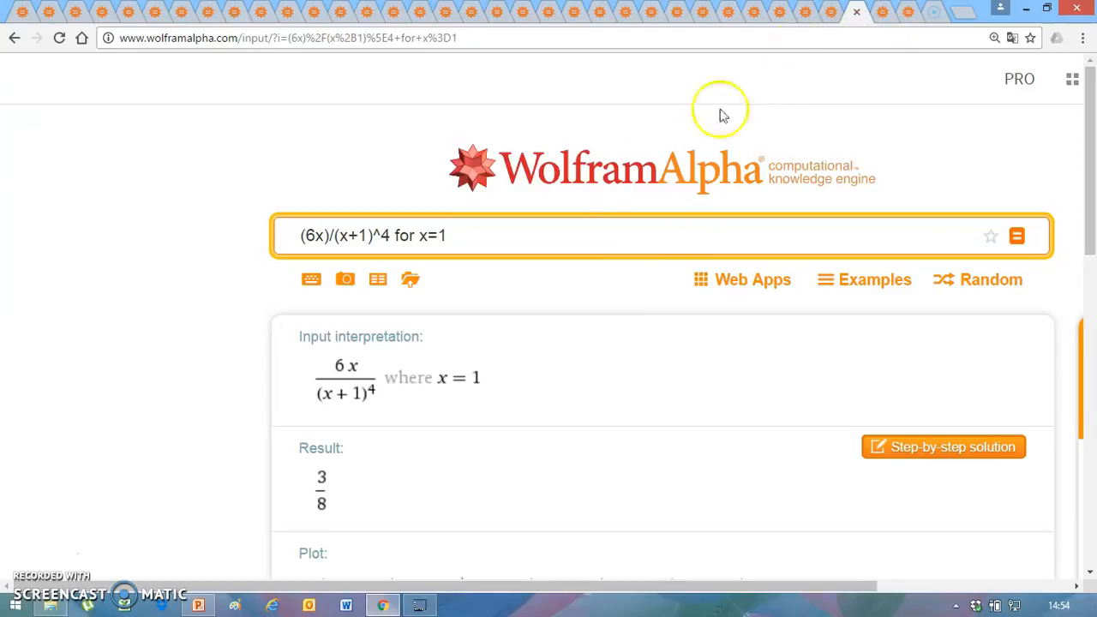
mouse_move(544, 360)
mouse_move(503, 495)
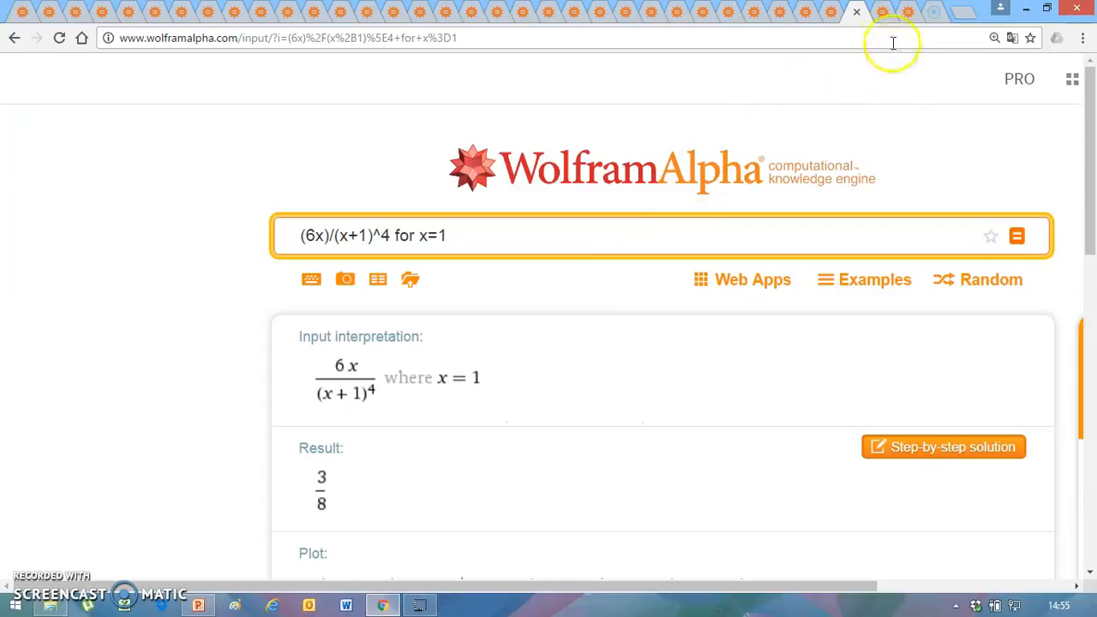
Review the inflection point query for x^3/(x+1)^2.
click(884, 16)
click(551, 127)
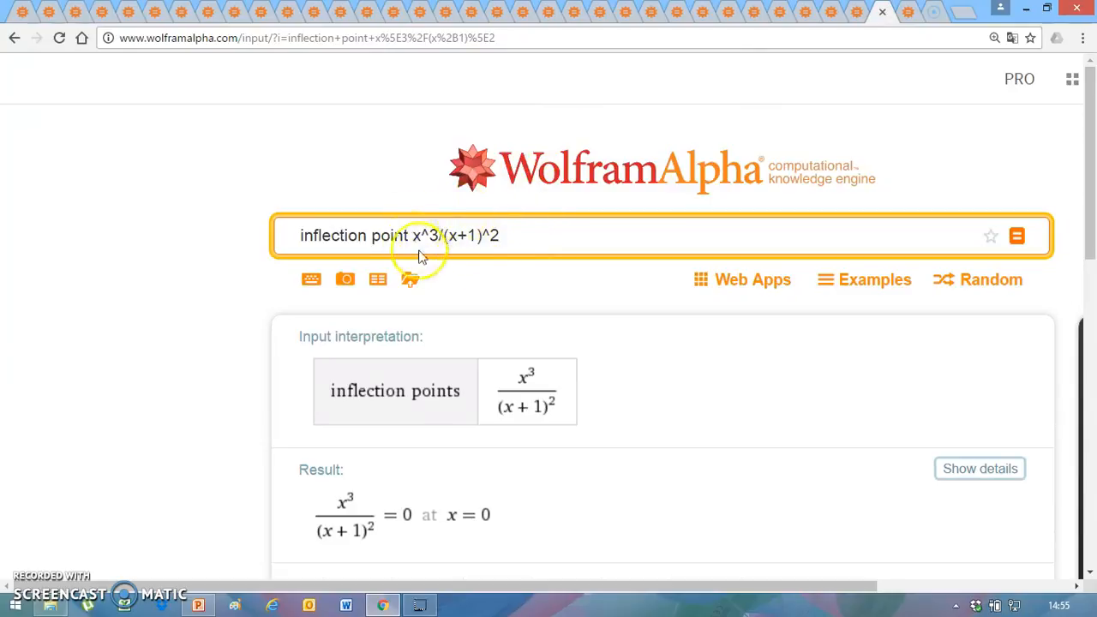
mouse_move(660, 428)
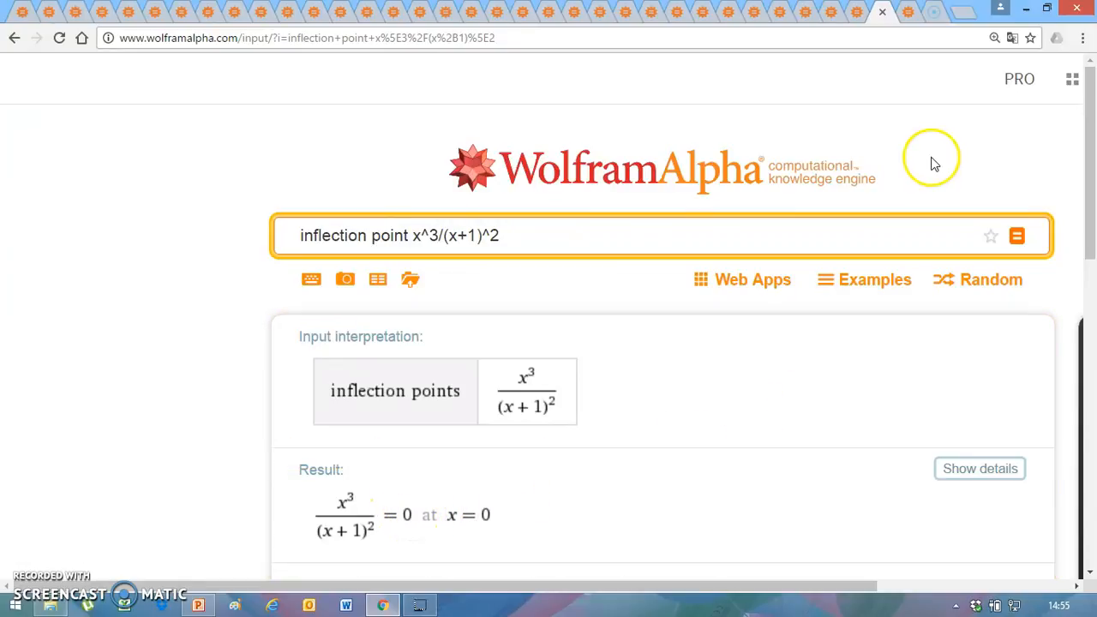
View the plot query for x^3/(x+1)^2, examining the graph with x from -6 to 6.
click(913, 17)
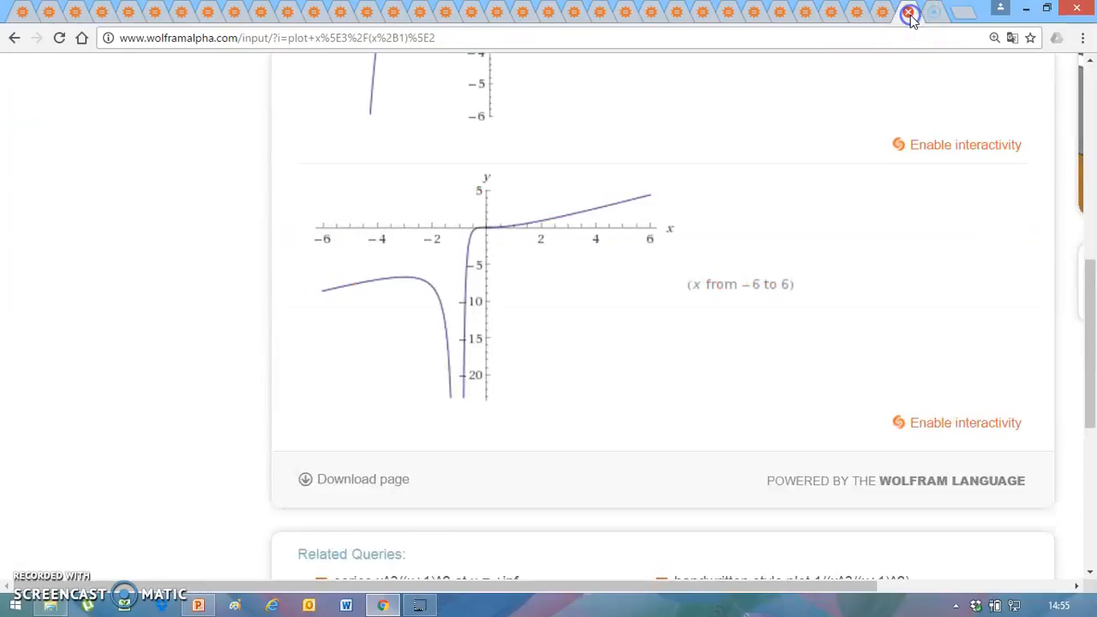
drag(1090, 266, 1089, 83)
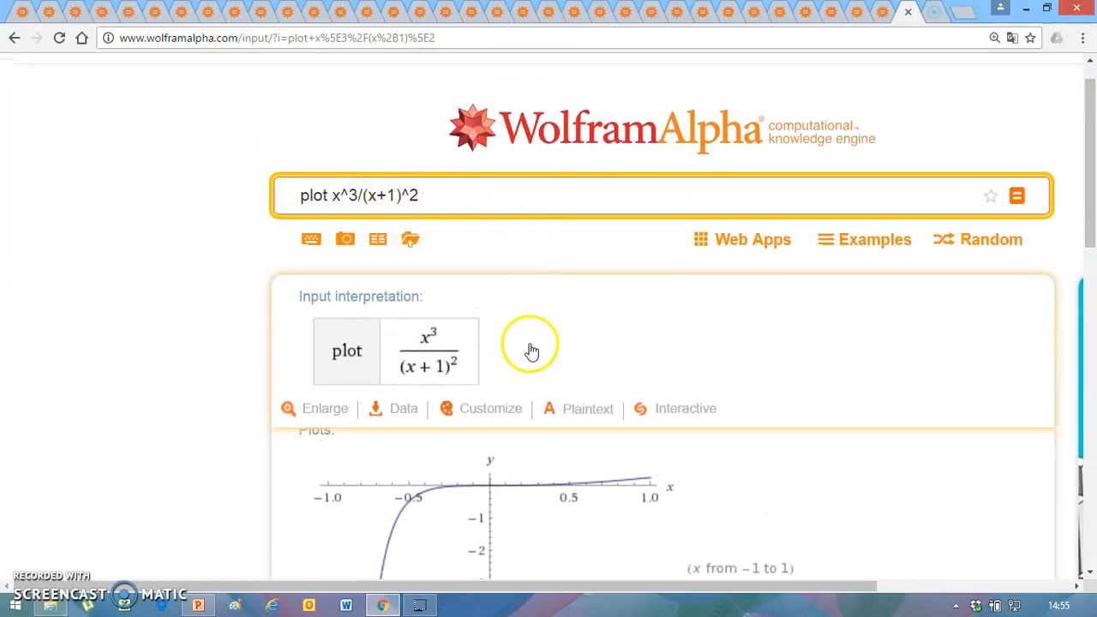
drag(1093, 222, 1092, 387)
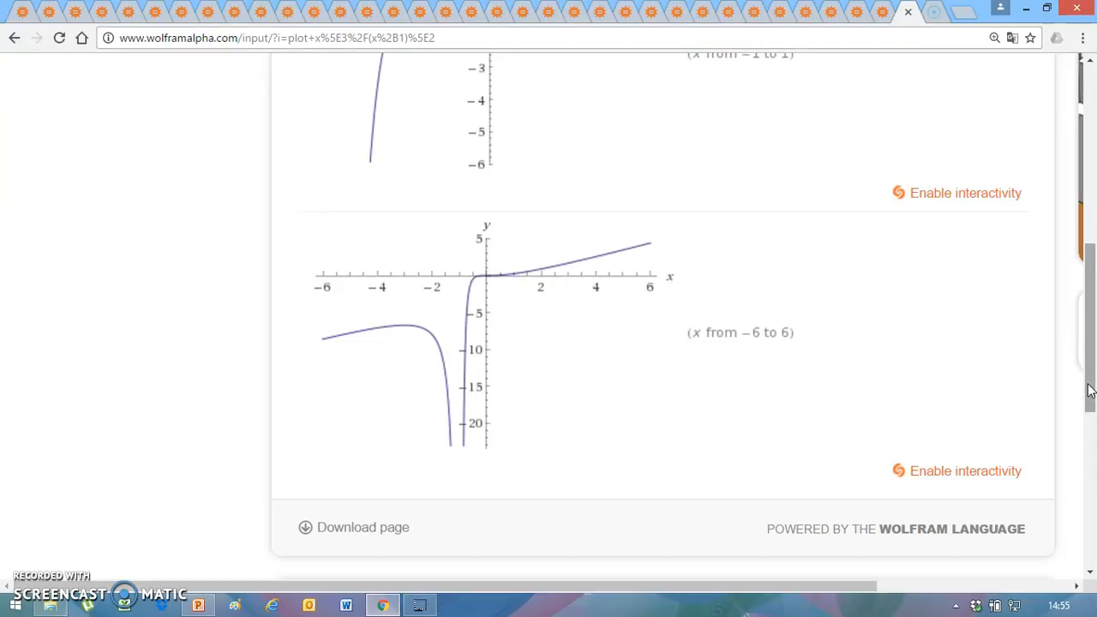
drag(1091, 390, 1091, 389)
mouse_move(975, 358)
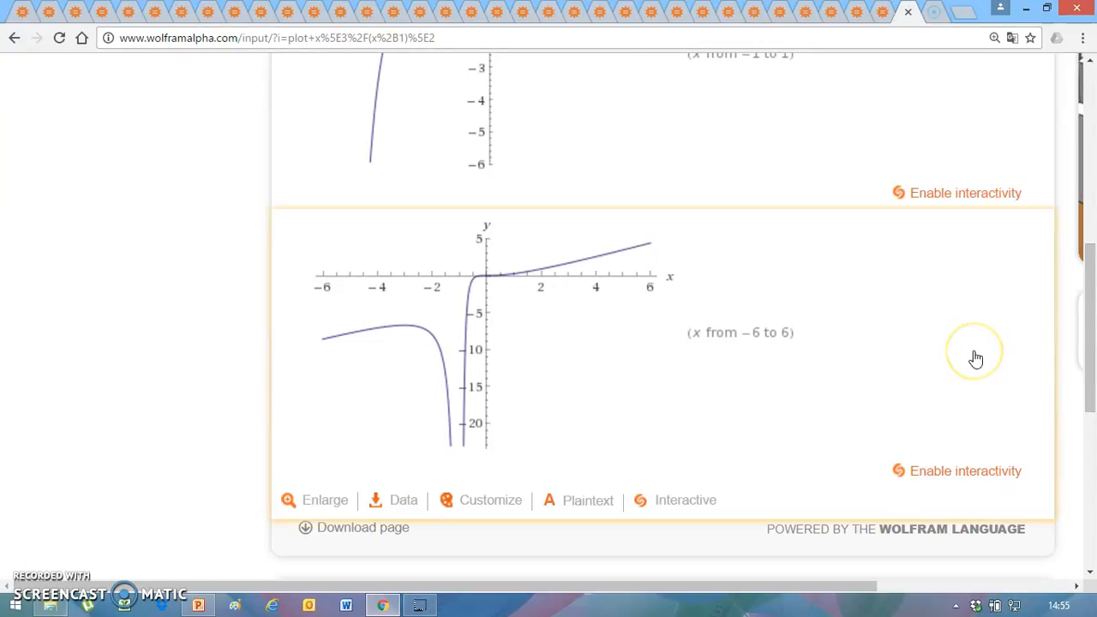